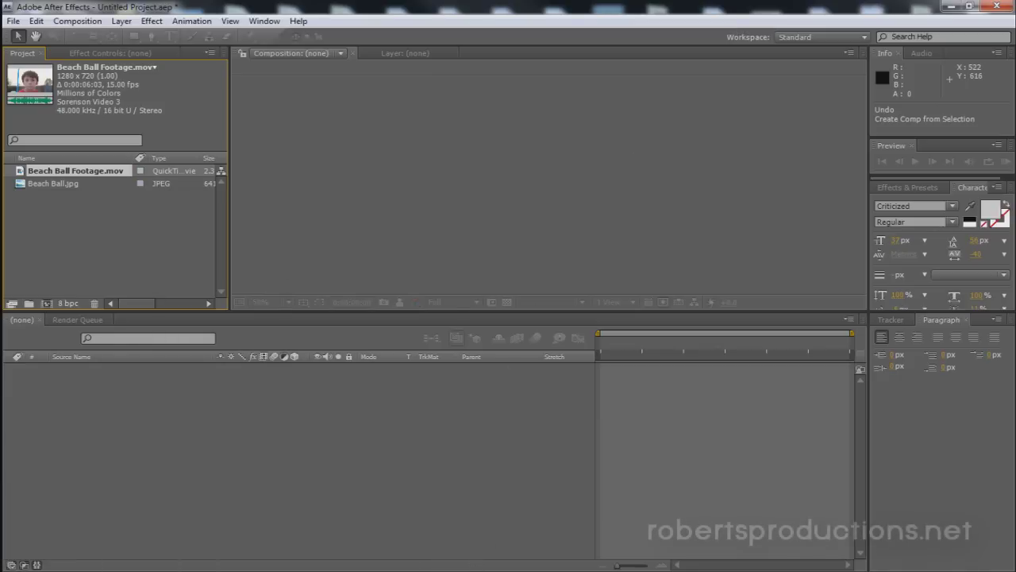
# Preview the boy footage and create a 1280 x 720, 15 fps composition from it
pyautogui.keyDown('alt'); pyautogui.doubleClick(76, 171); pyautogui.keyUp('alt')
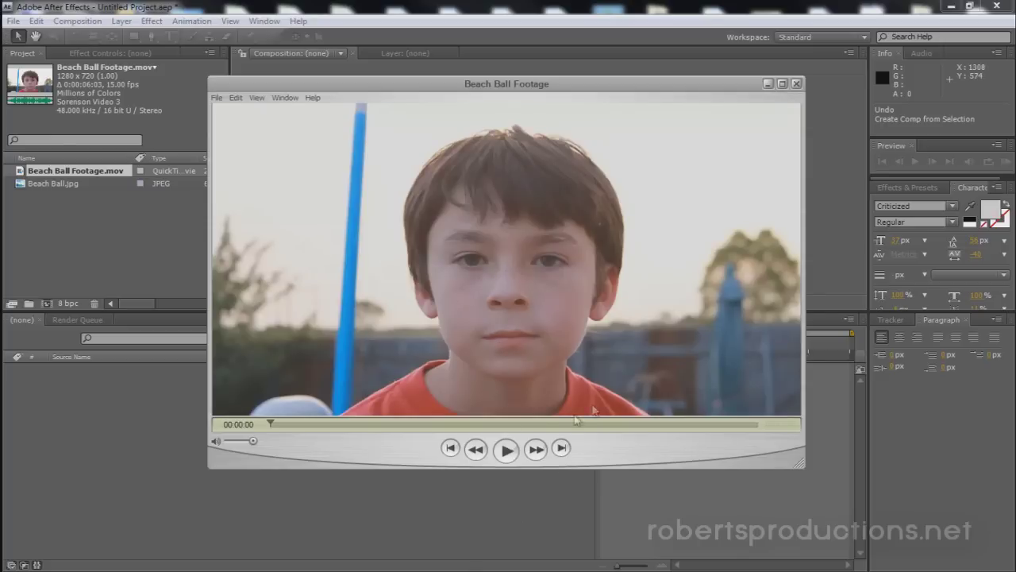
pyautogui.click(506, 450)
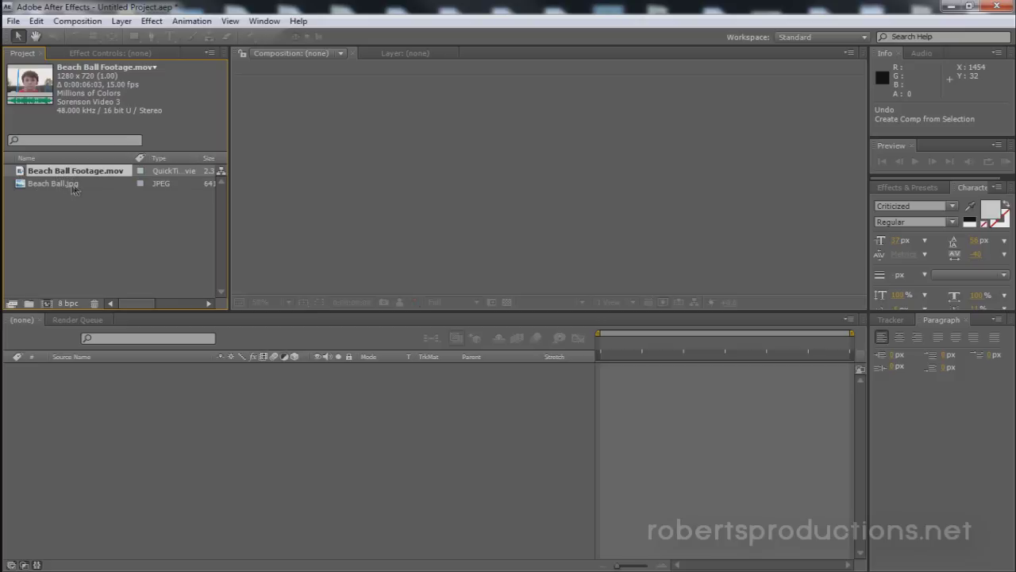
pyautogui.moveTo(69, 175); pyautogui.dragTo(47, 305)
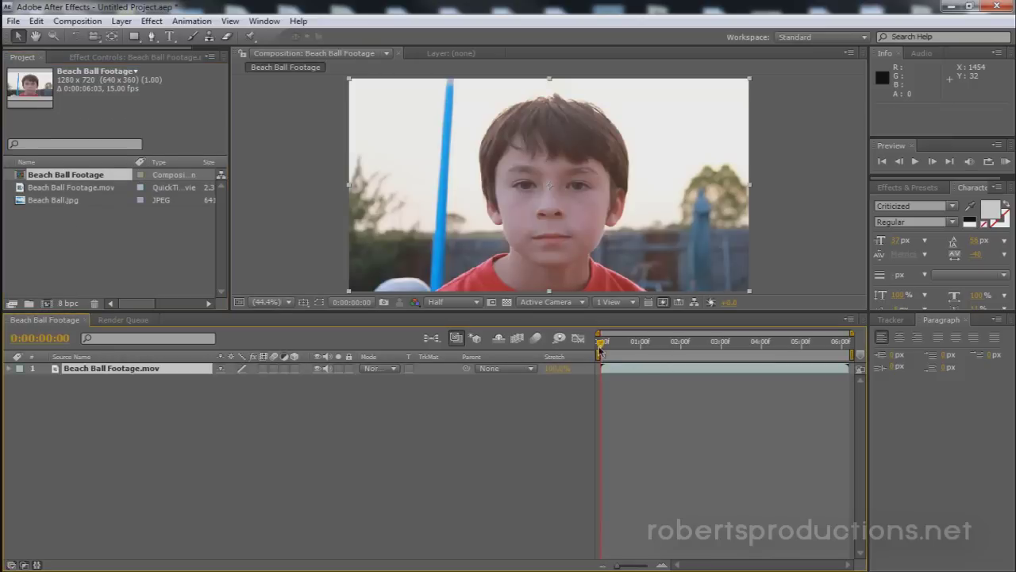
pyautogui.moveTo(601, 349); pyautogui.dragTo(831, 347)
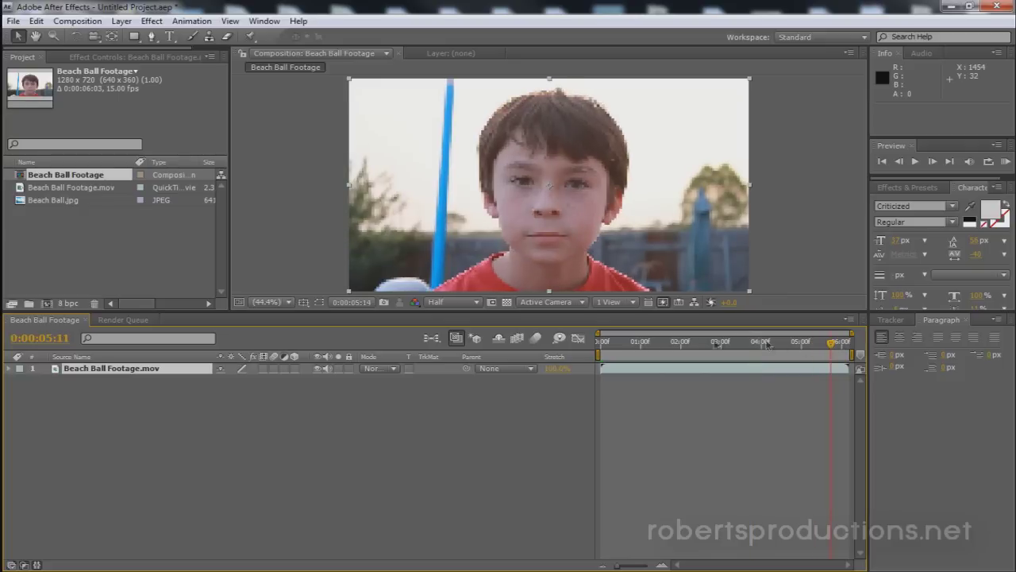
pyautogui.moveTo(717, 344); pyautogui.dragTo(601, 346)
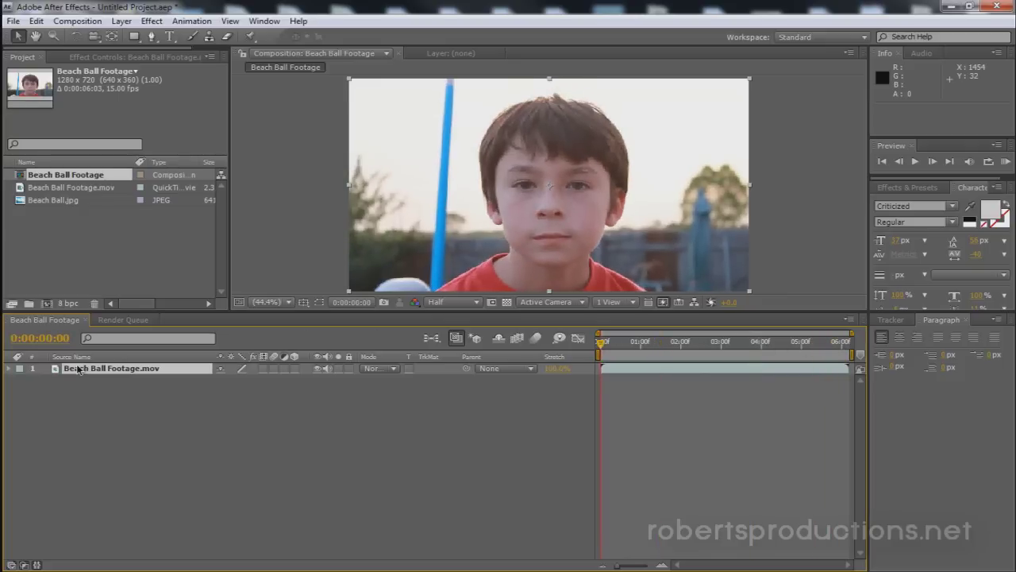
# Replace the footage layer with Beach Ball.jpg and move the current time to the end
pyautogui.click(104, 377)
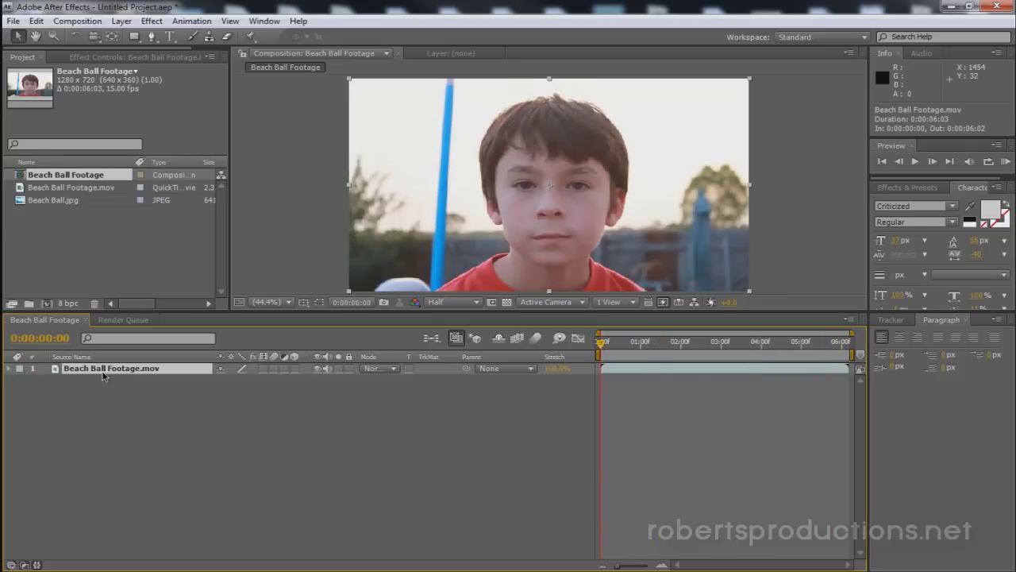
pyautogui.press('Delete')
pyautogui.moveTo(56, 196); pyautogui.dragTo(56, 396)
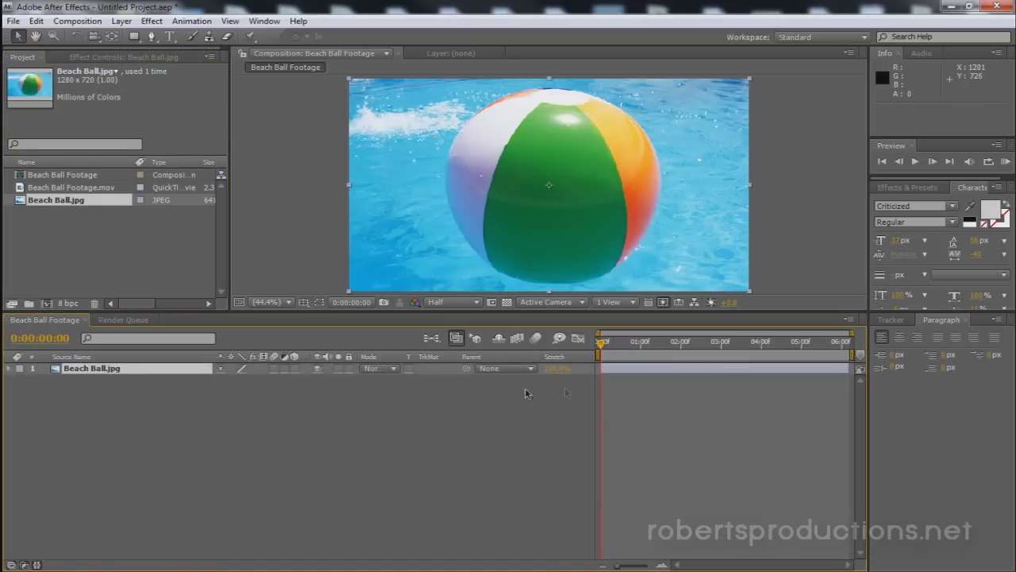
pyautogui.moveTo(601, 343)
pyautogui.mouseDown()
pyautogui.moveTo(858, 358)
pyautogui.moveTo(602, 346)
pyautogui.mouseUp()
# Append 'Final' to the Beach Ball Footage composition name, making it 'Beach Ball Final'
pyautogui.click(43, 176)
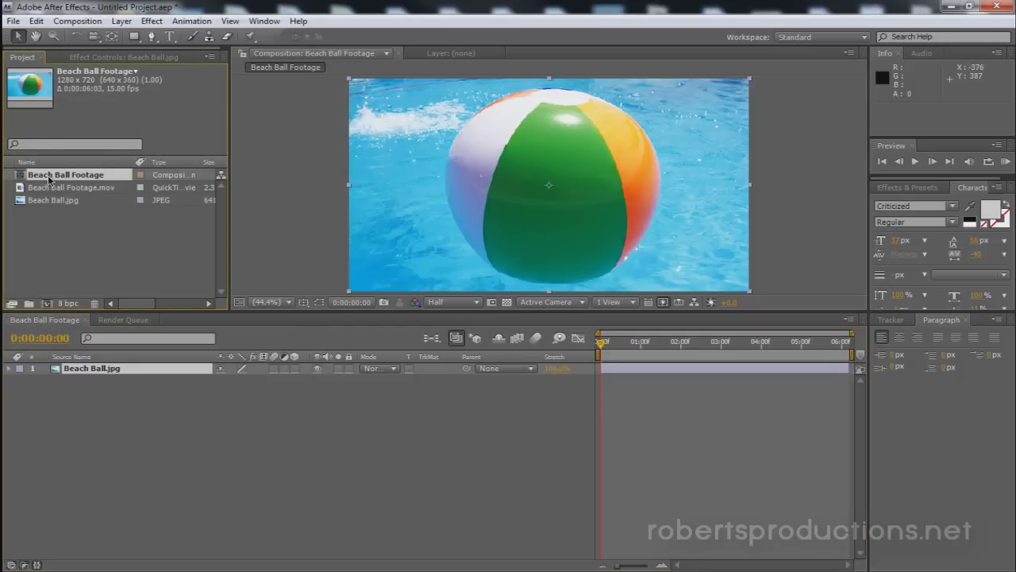
pyautogui.press('Return')
pyautogui.click(50, 174)
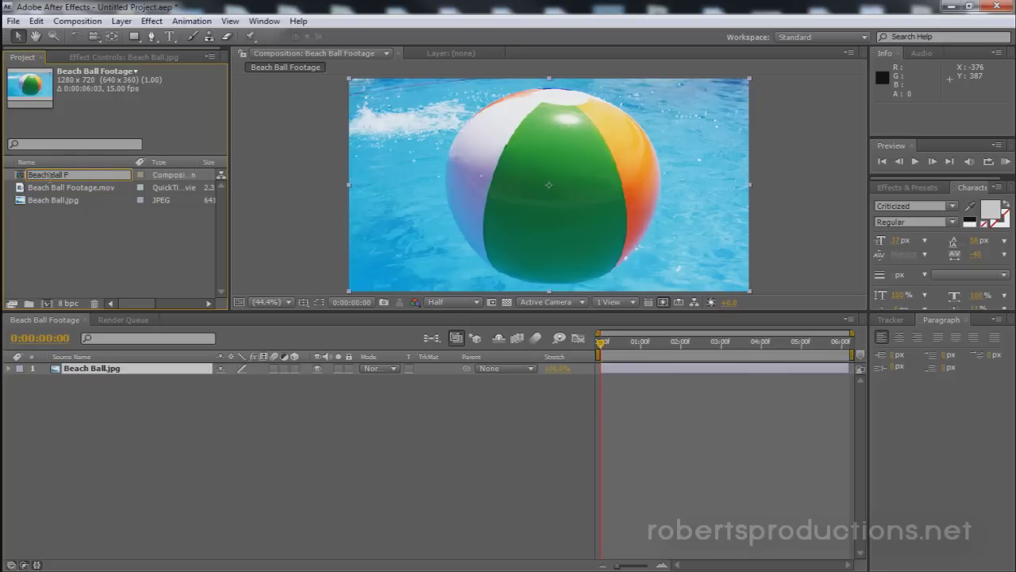
pyautogui.write('Final')
pyautogui.press('Return')
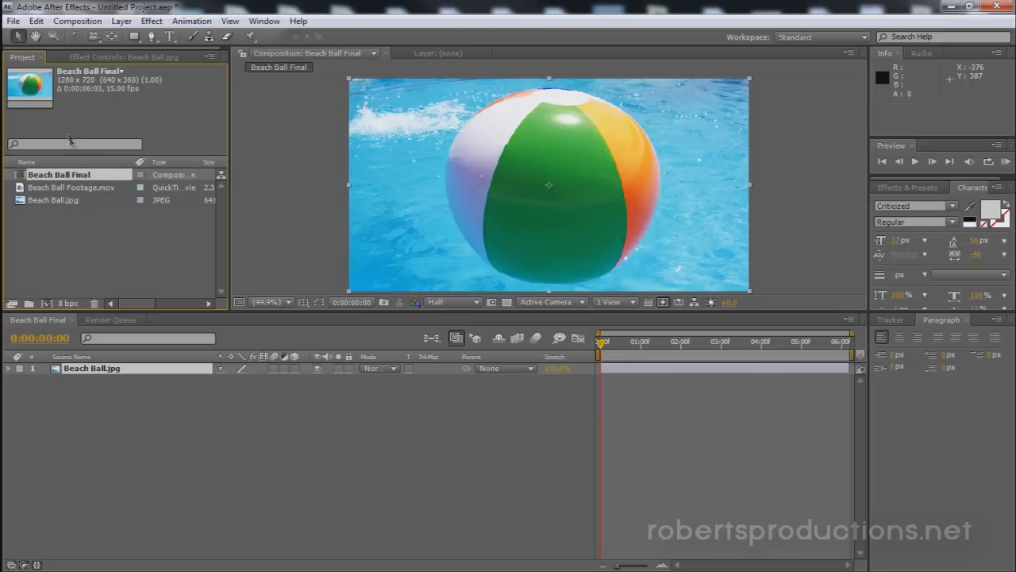
pyautogui.click(54, 188)
# Create a new composition from Beach Ball Footage.mov and start Stabilize Motion in the Tracker panel
pyautogui.moveTo(53, 189); pyautogui.dragTo(50, 306)
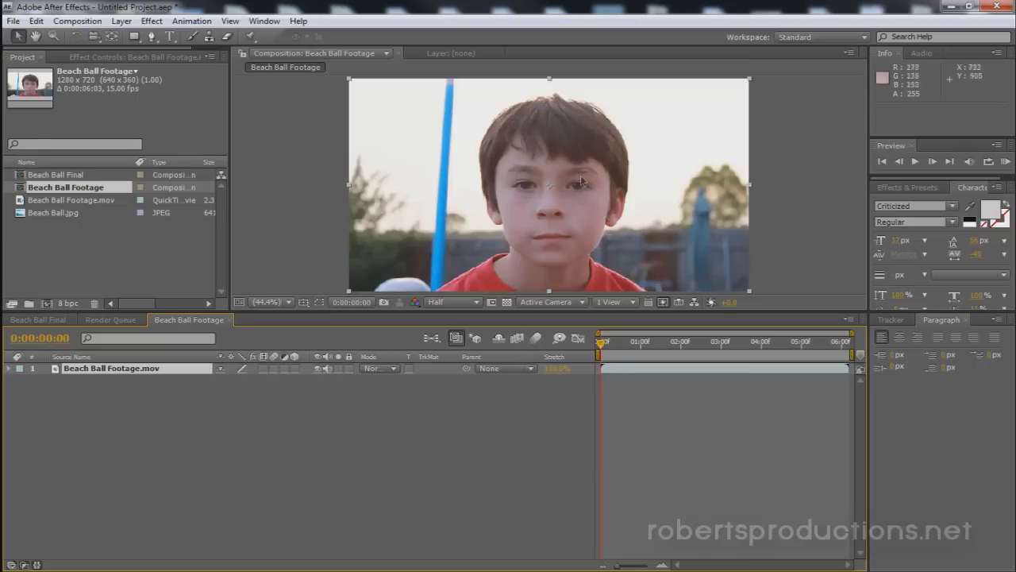
pyautogui.click(262, 21)
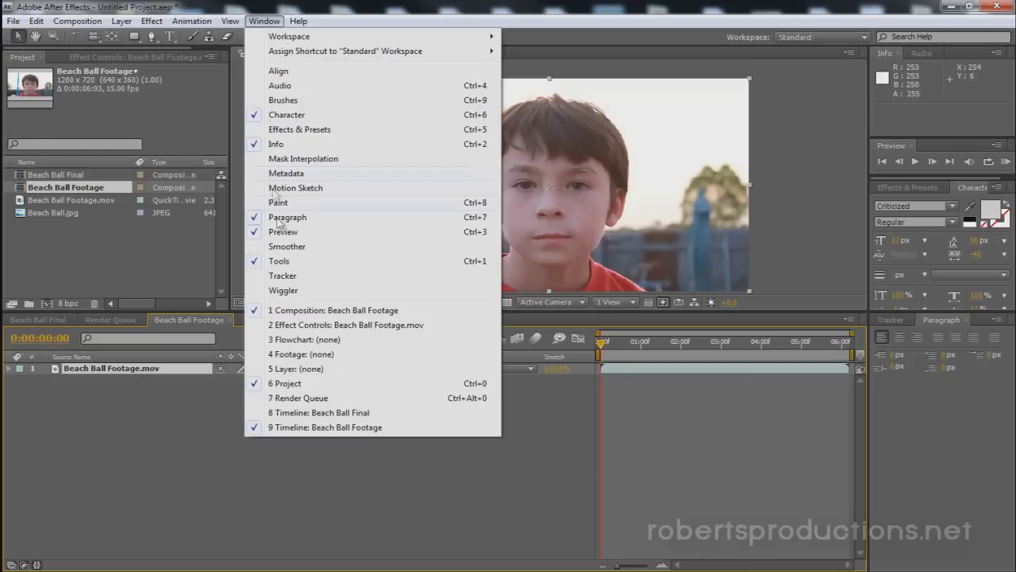
pyautogui.click(280, 275)
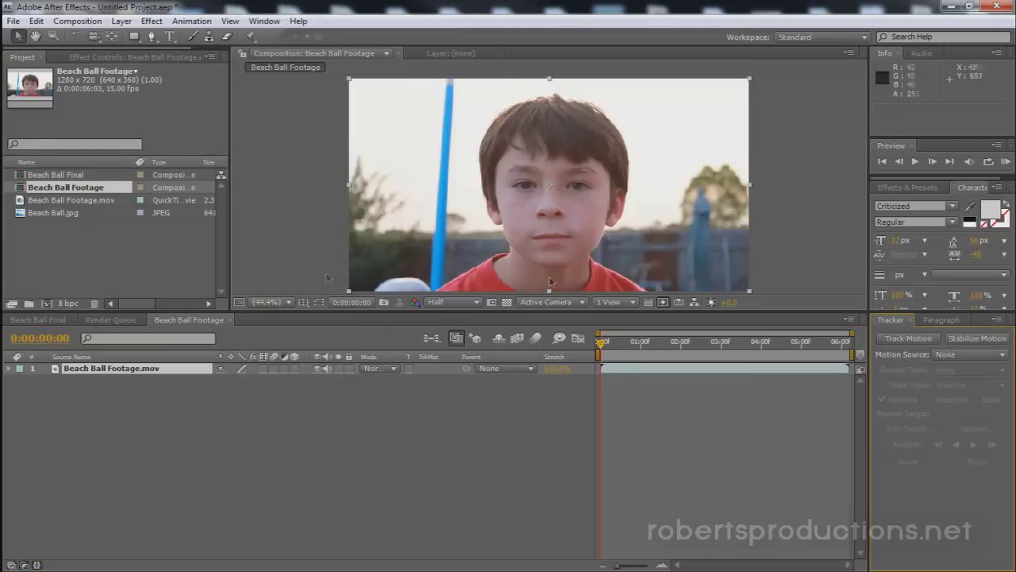
pyautogui.click(981, 339)
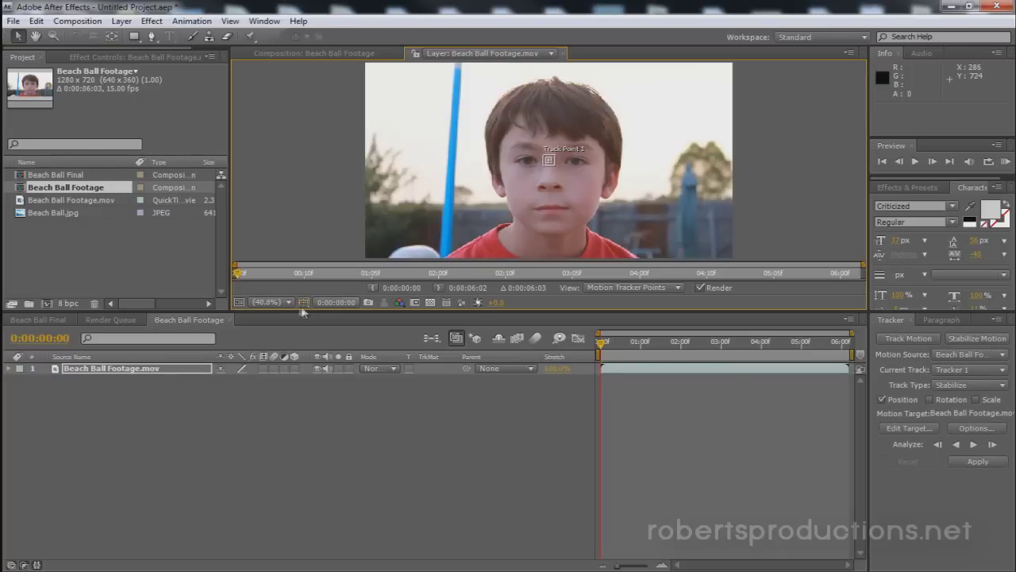
# Place Track Point 1 on the left eye, enable Rotation, and place Track Point 2 on the right eye
pyautogui.scroll(4, 549, 161)
pyautogui.moveTo(556, 170); pyautogui.dragTo(501, 188)
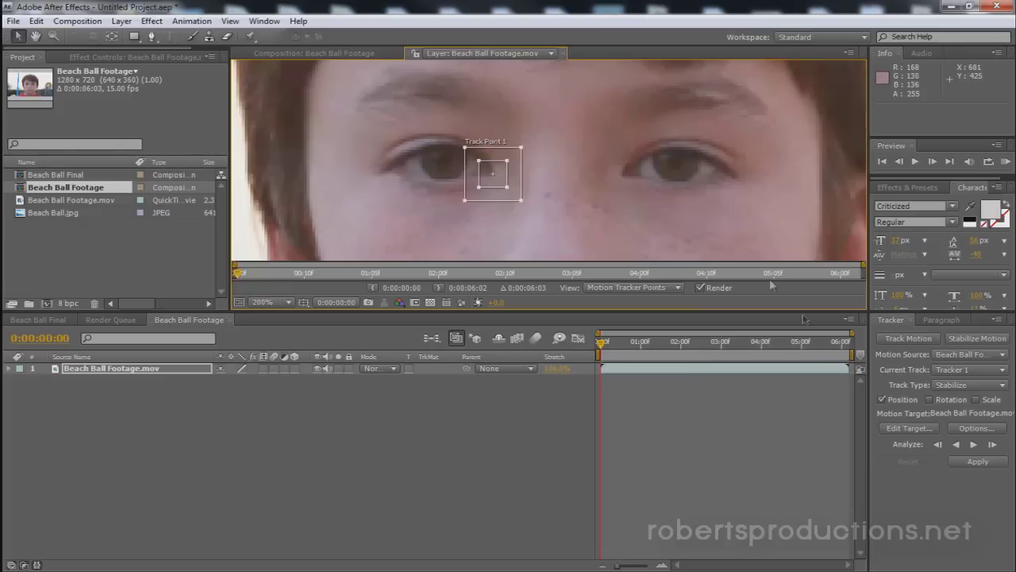
pyautogui.click(930, 399)
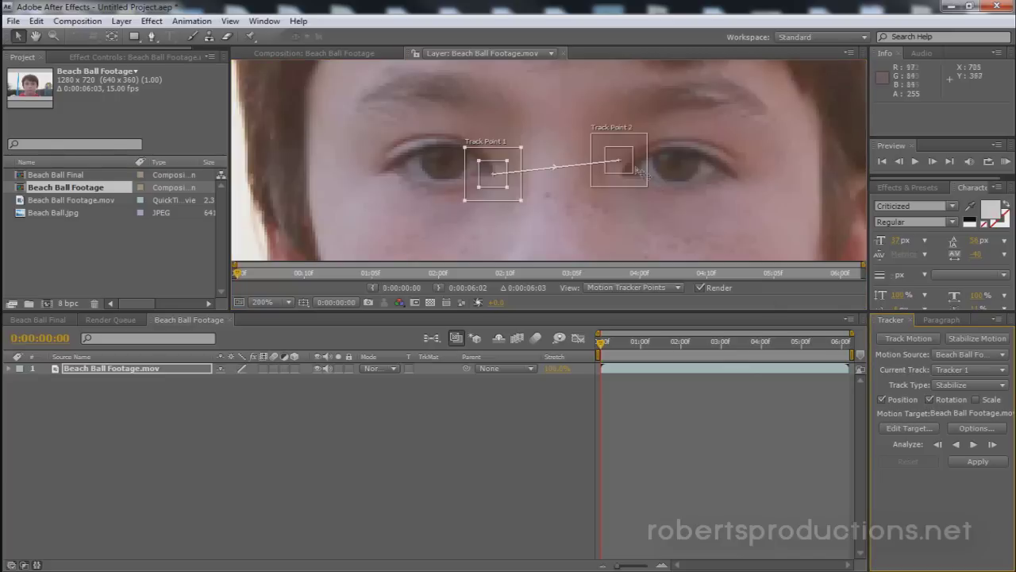
pyautogui.moveTo(633, 173); pyautogui.dragTo(626, 181)
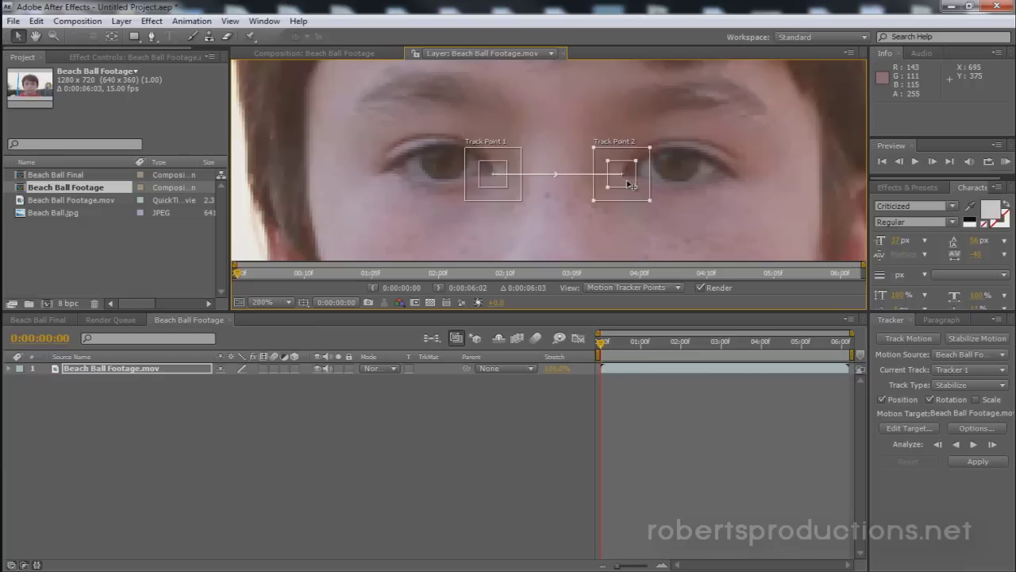
# Adjust the layer view and analyze the eye track points forward through the clip
pyautogui.press('h')
pyautogui.moveTo(682, 219); pyautogui.dragTo(666, 150)
pyautogui.press('v')
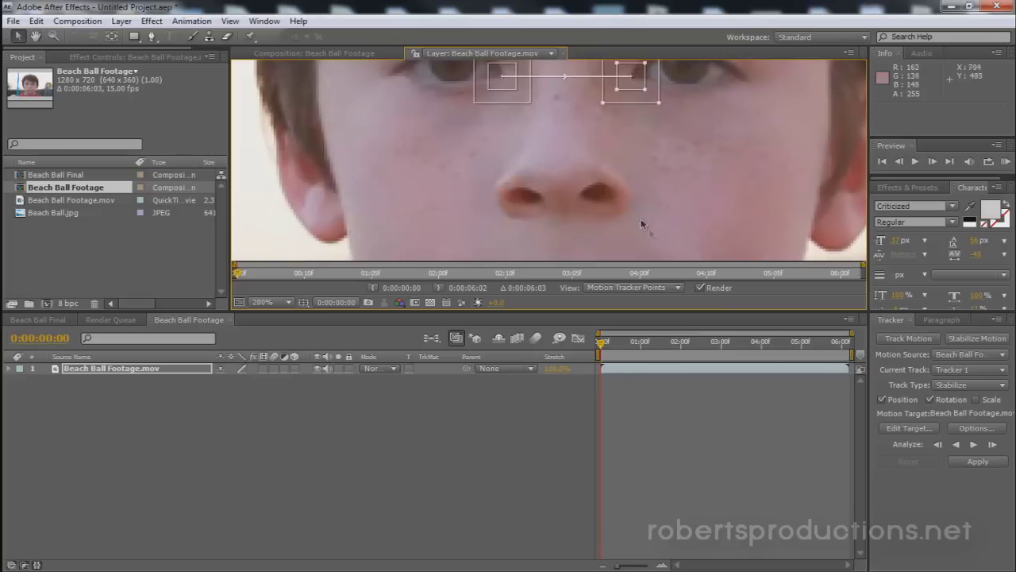
pyautogui.press(',')
pyautogui.press(',')
pyautogui.press('.')
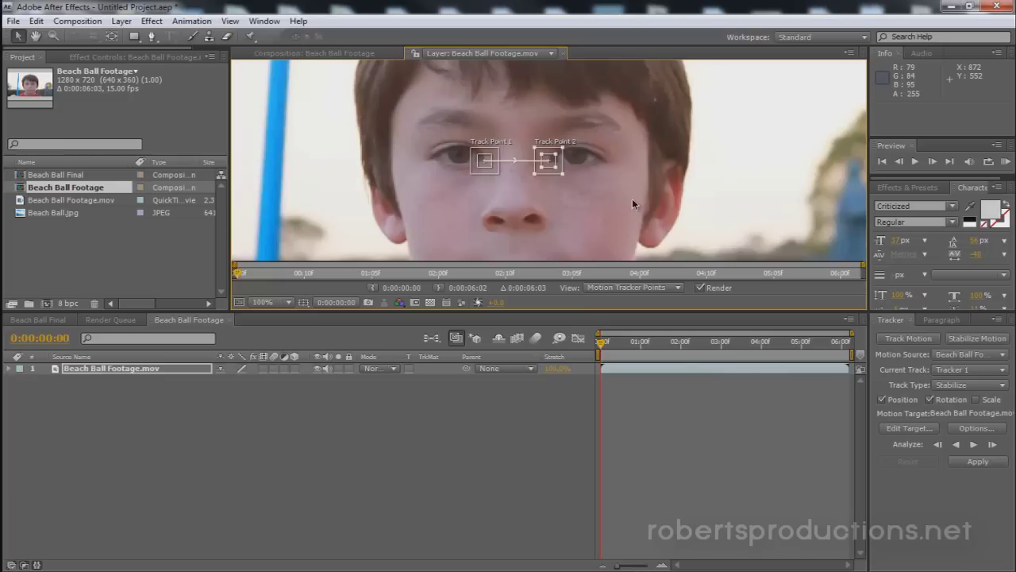
pyautogui.click(972, 447)
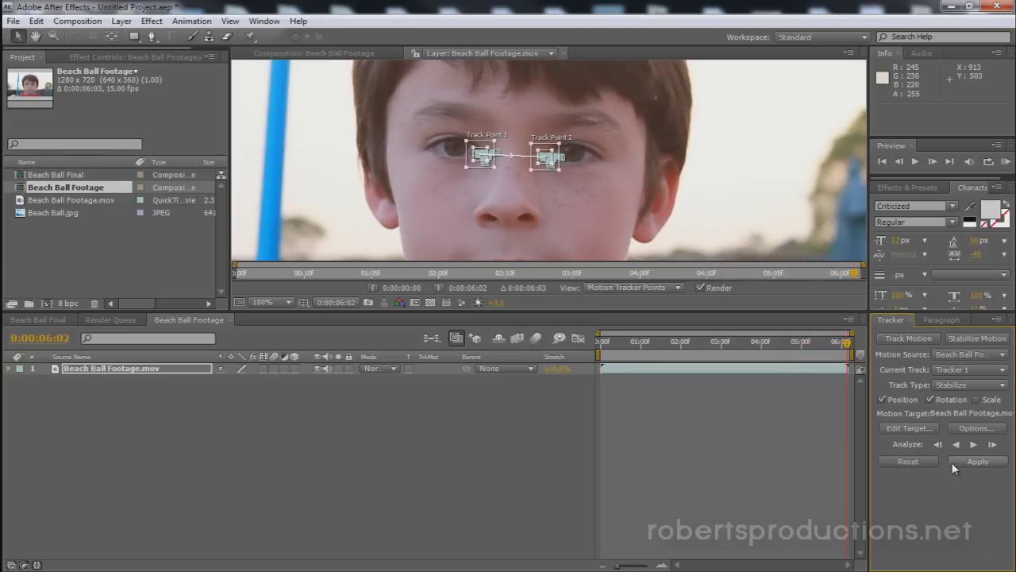
# Apply the eye tracking data to the boy clip in X and Y
pyautogui.click(960, 463)
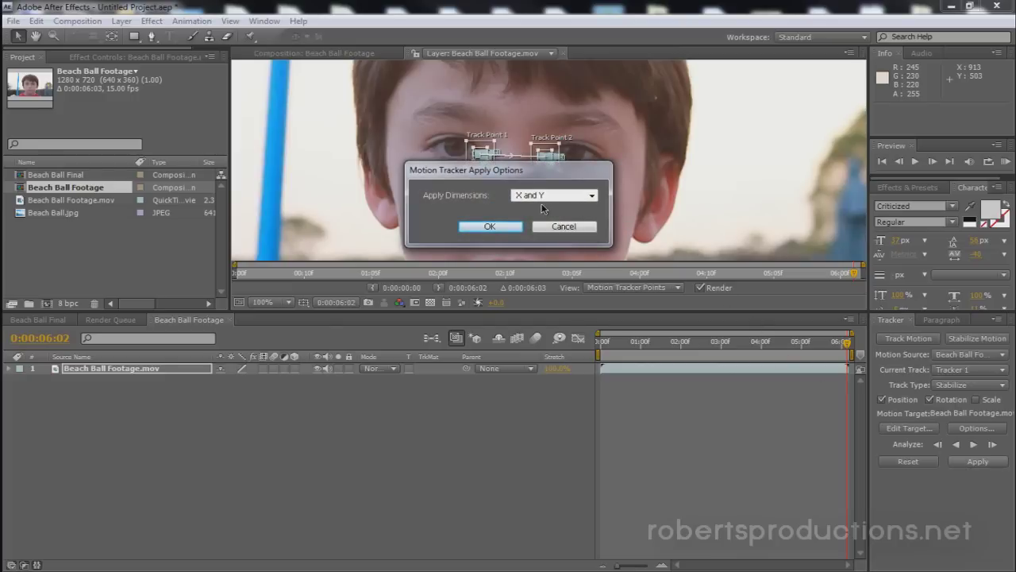
pyautogui.click(490, 227)
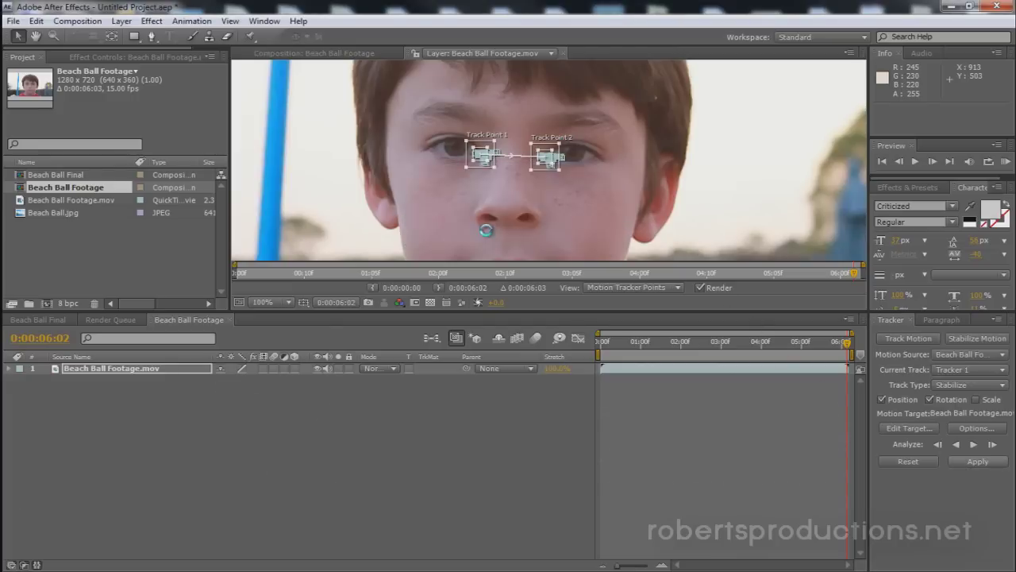
# Collapse the layer's tracker properties and RAM-preview the stabilized footage
pyautogui.click(9, 368)
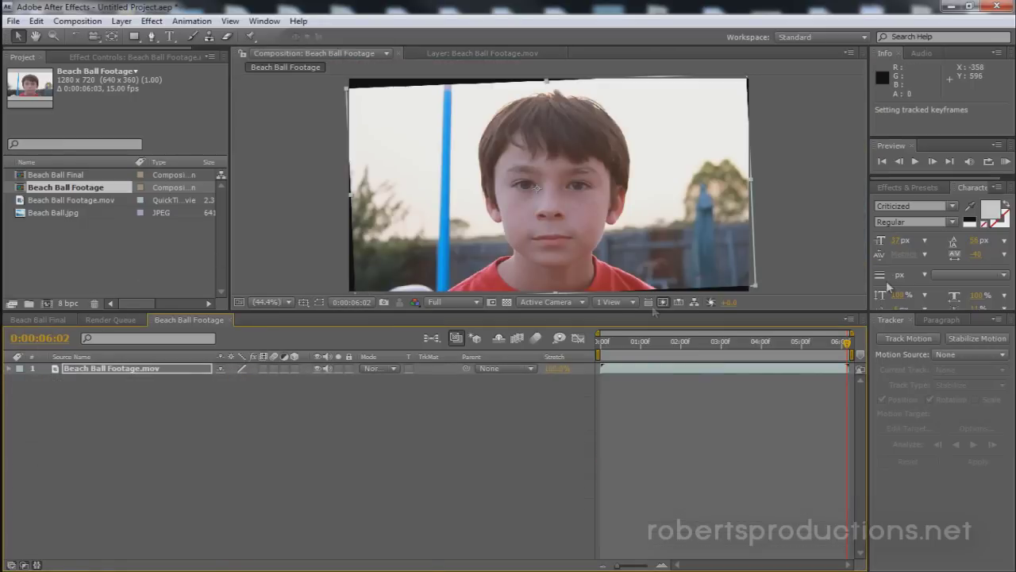
pyautogui.click(1005, 162)
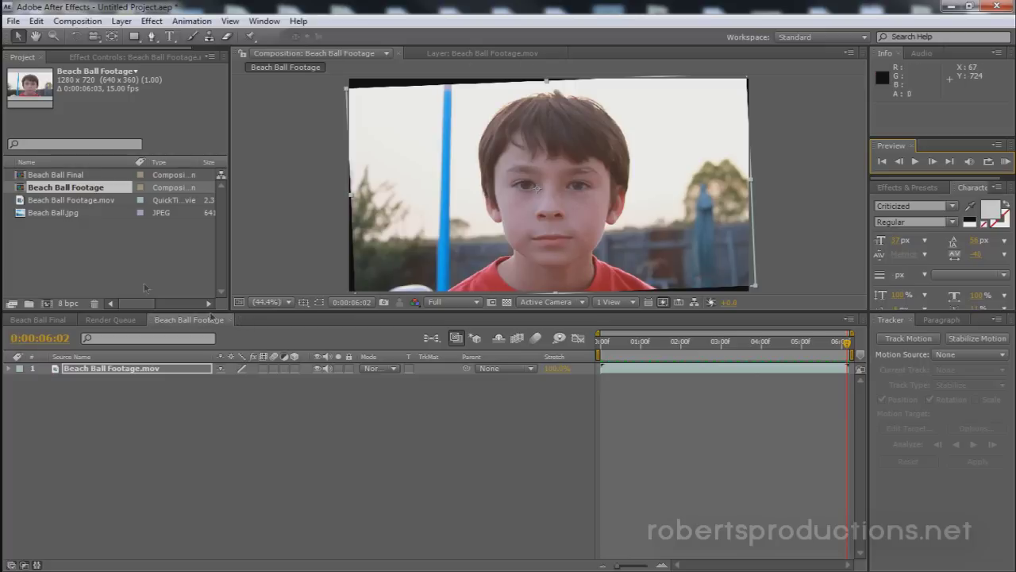
# Rename the Beach Ball Footage composition to 'Beach Ball Stabile'
pyautogui.click(74, 193)
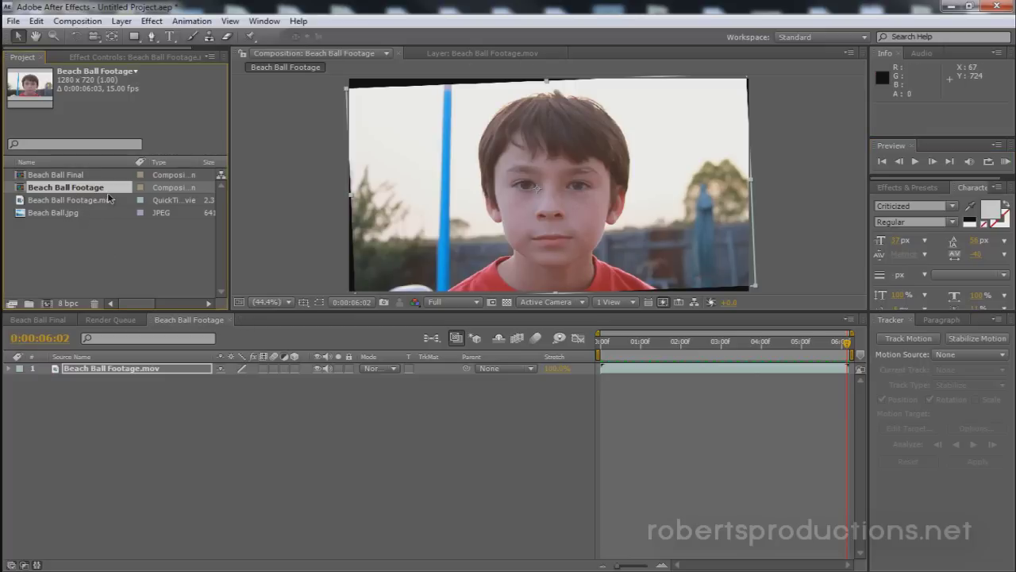
pyautogui.press('Return')
pyautogui.moveTo(107, 192); pyautogui.dragTo(65, 191)
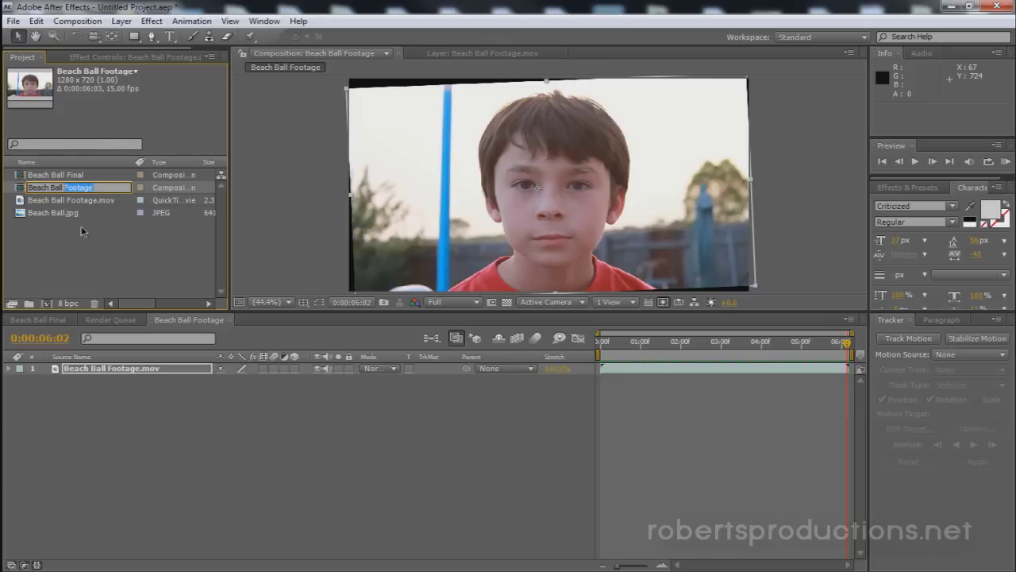
pyautogui.write('Stabil')
pyautogui.press('Return')
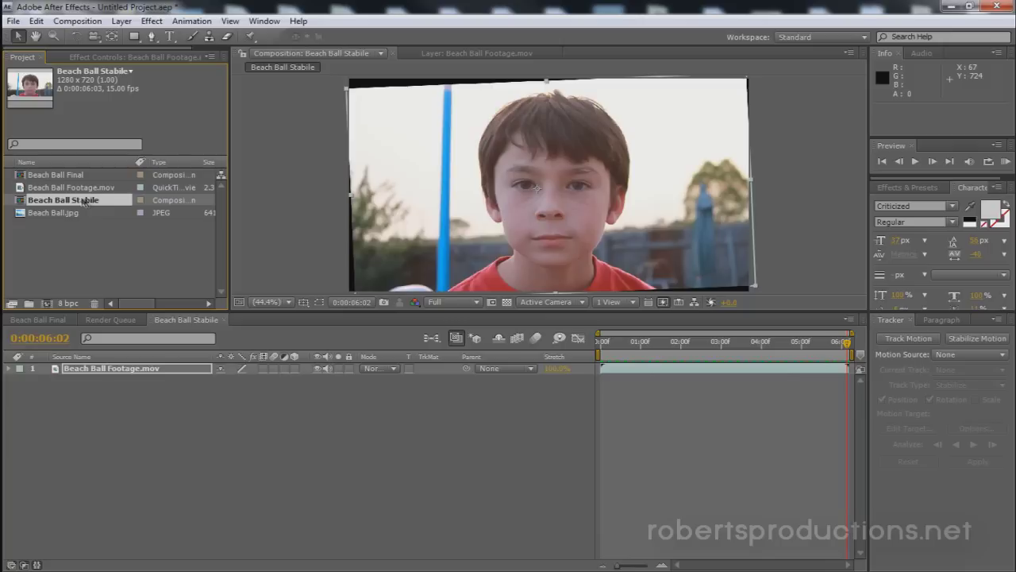
# Nest Beach Ball Stabile in a new comp named 'Beach Ball Masked', viewed at 100%
pyautogui.moveTo(84, 202); pyautogui.dragTo(50, 307)
pyautogui.click(90, 214)
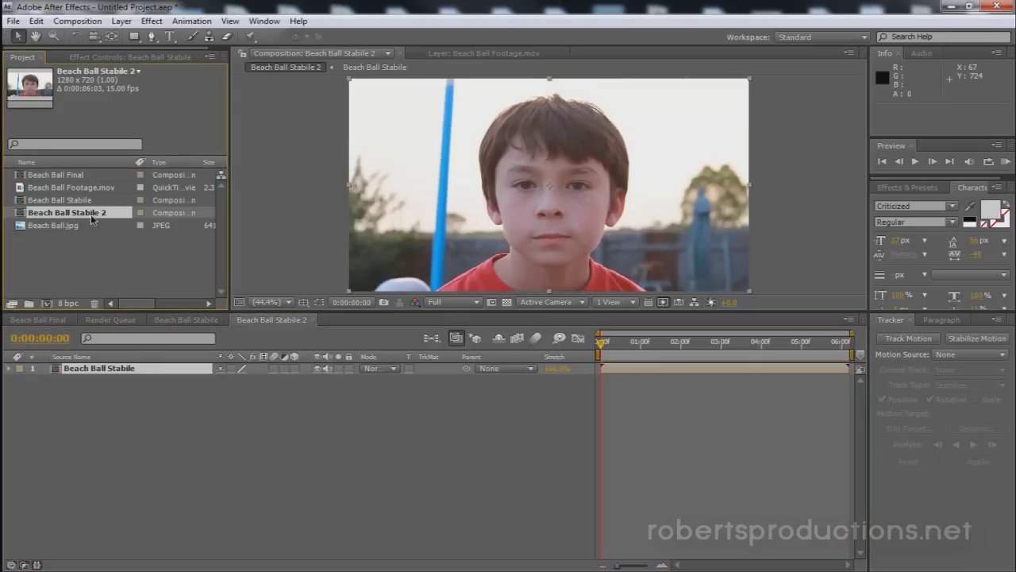
pyautogui.press('Return')
pyautogui.click(92, 213)
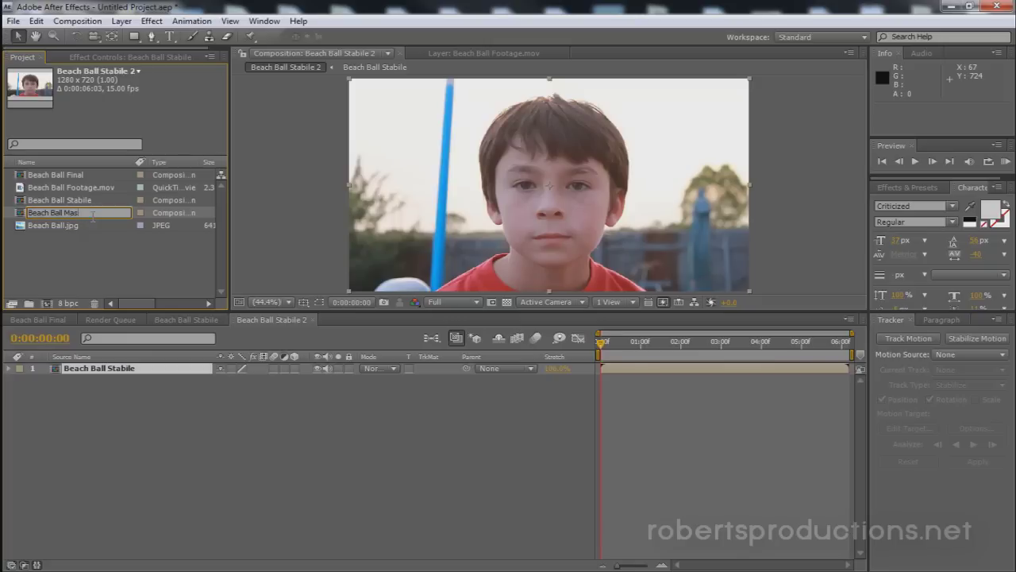
pyautogui.write('Masked')
pyautogui.press('Return')
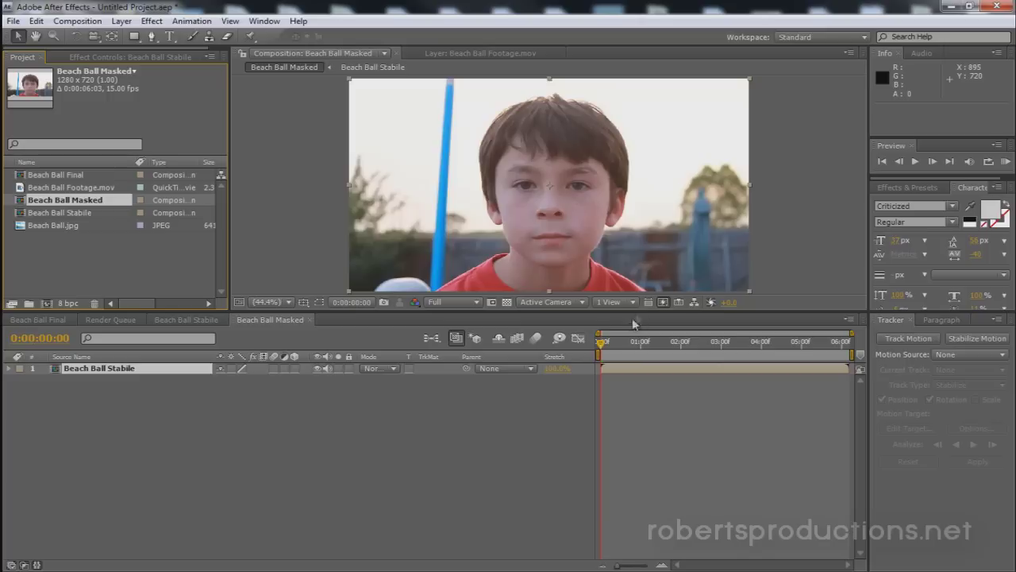
pyautogui.moveTo(603, 343)
pyautogui.mouseDown()
pyautogui.moveTo(717, 347)
pyautogui.moveTo(601, 344)
pyautogui.mouseUp()
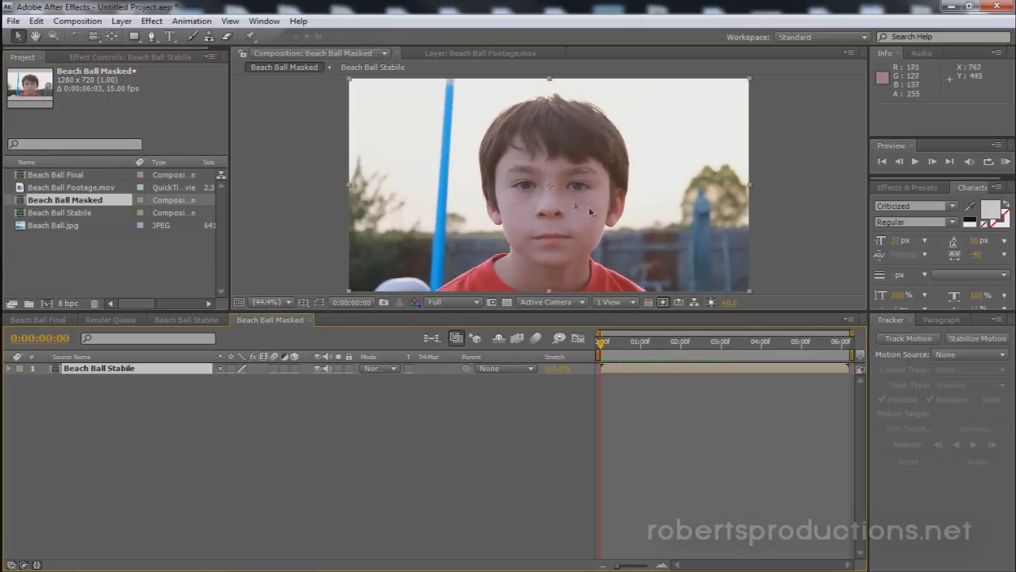
pyautogui.press('/')
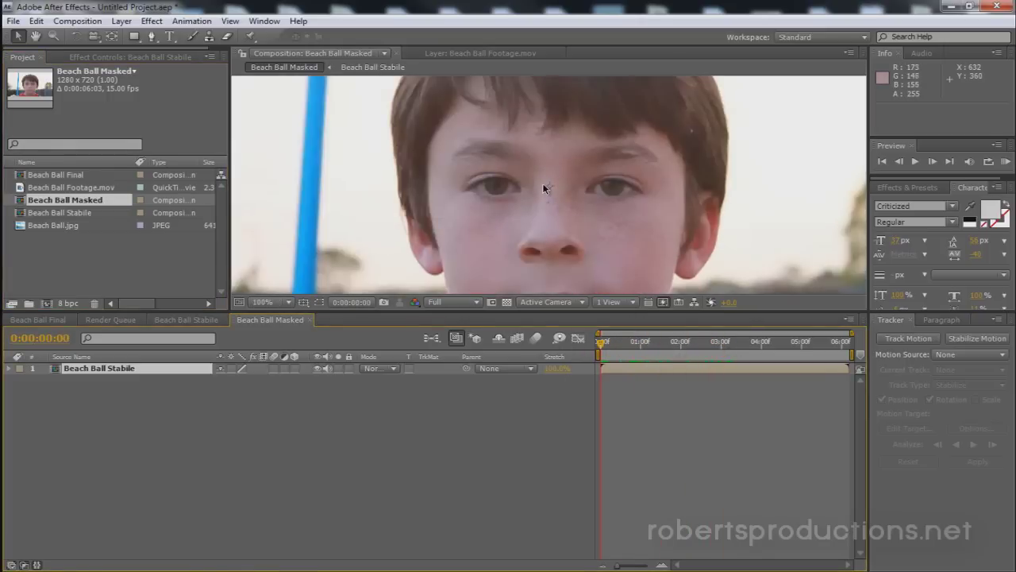
pyautogui.click(110, 371)
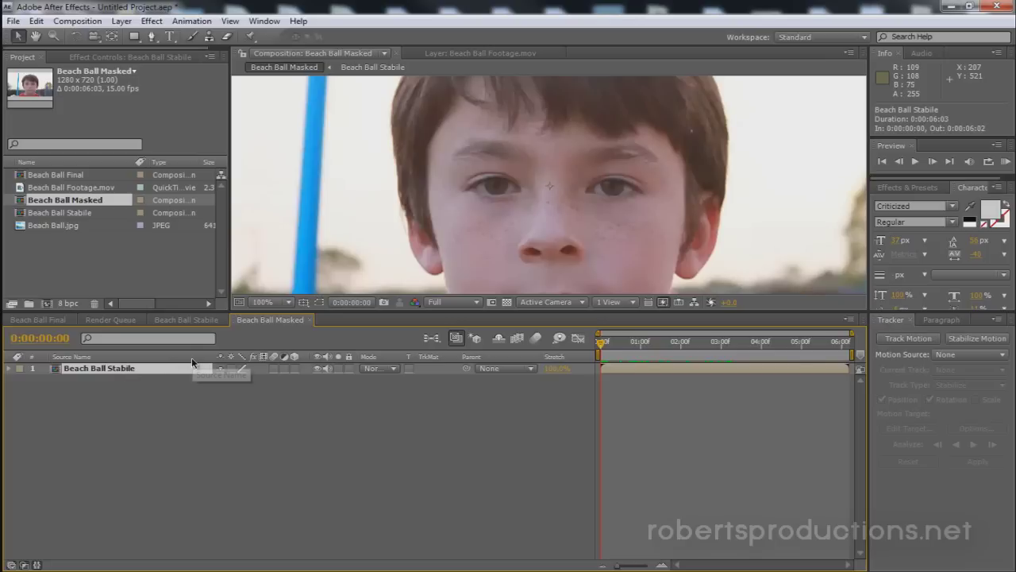
# Duplicate the Beach Ball Stabile layer twice and name the top copy 'Left Eye'
pyautogui.hotkey('ctrl', 'd')
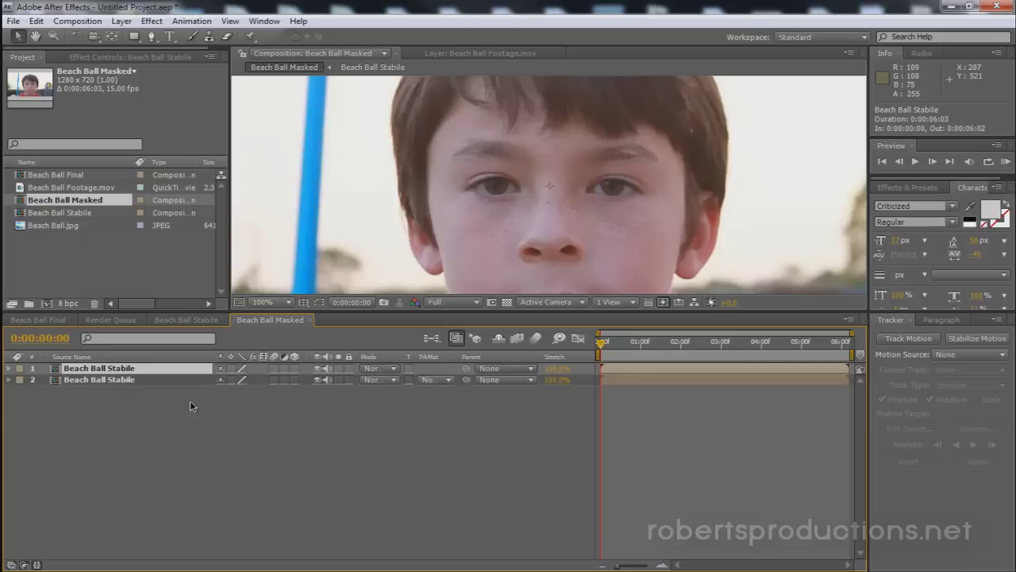
pyautogui.hotkey('ctrl', 'd')
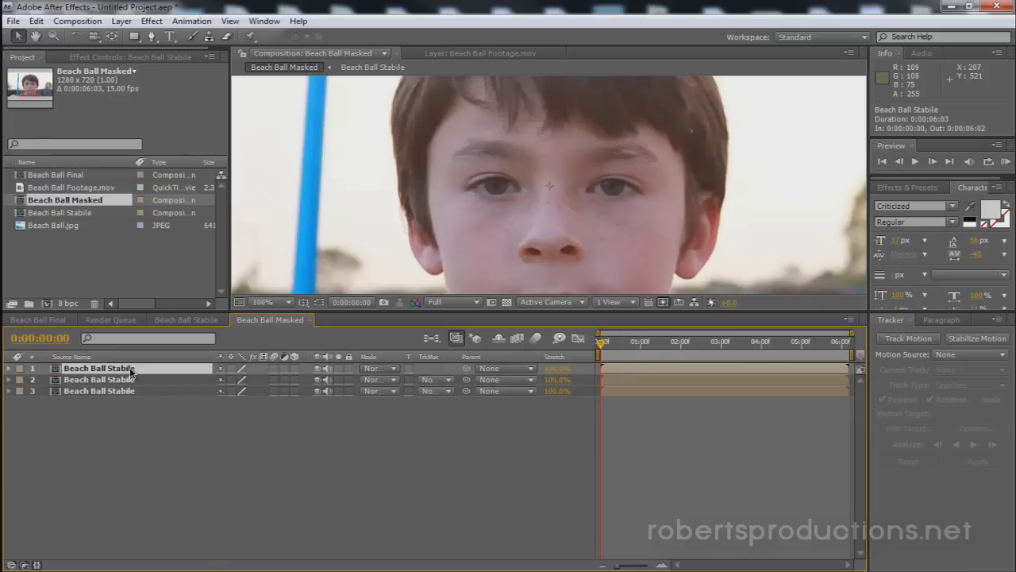
pyautogui.press('Return')
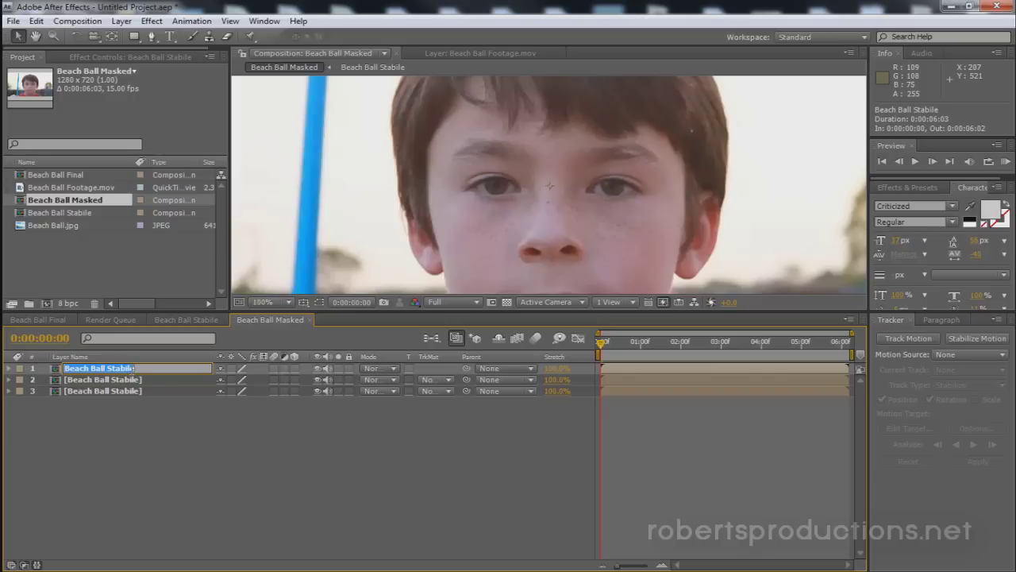
pyautogui.write('Left Eye')
pyautogui.press('Return')
# Rename the second and third layers 'Right Eye' and 'Mouth'
pyautogui.click(129, 380)
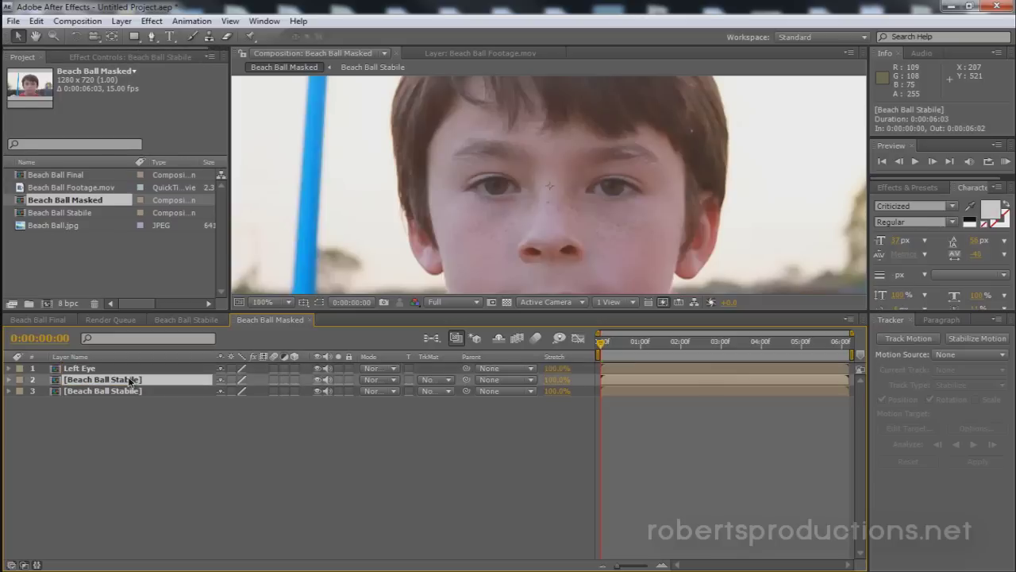
pyautogui.press('Return')
pyautogui.write('Right Eye')
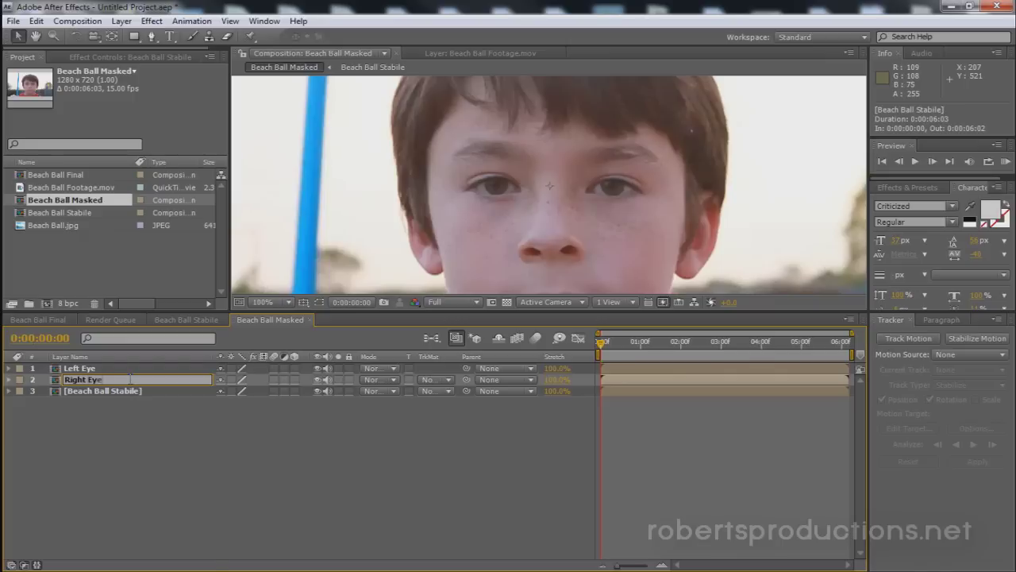
pyautogui.press('Return')
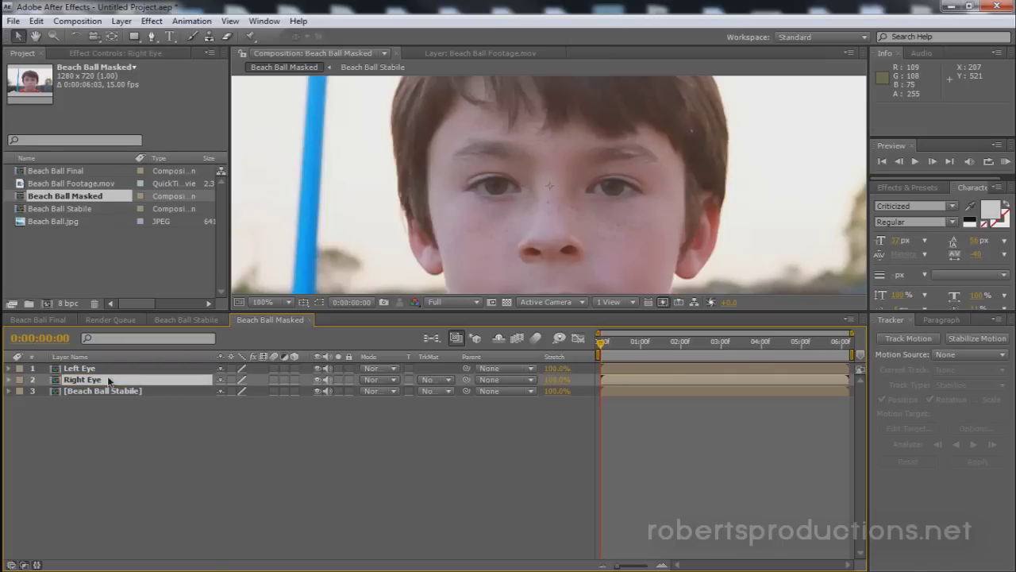
pyautogui.click(95, 391)
pyautogui.press('Return')
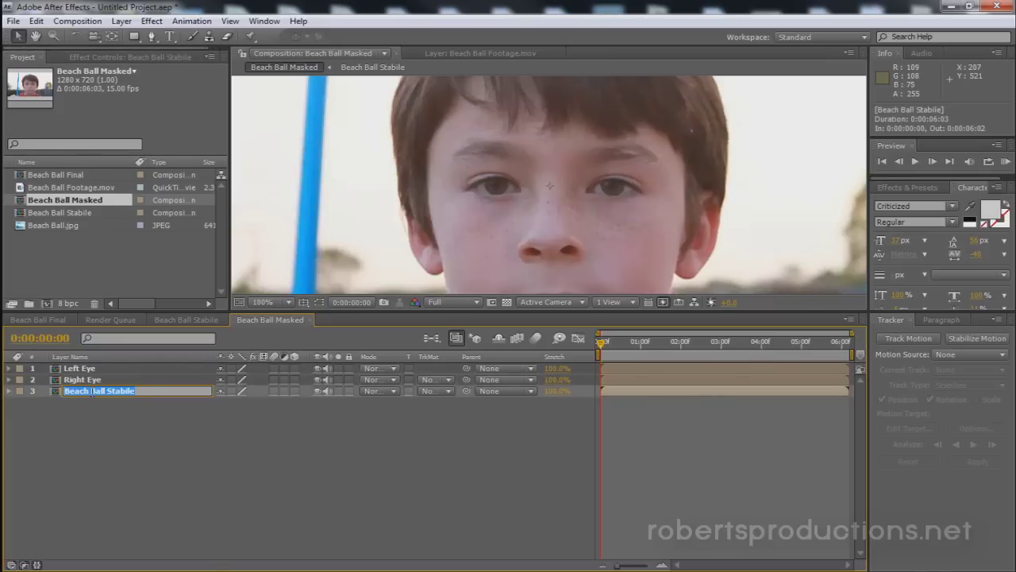
pyautogui.write('Mouth')
pyautogui.press('Return')
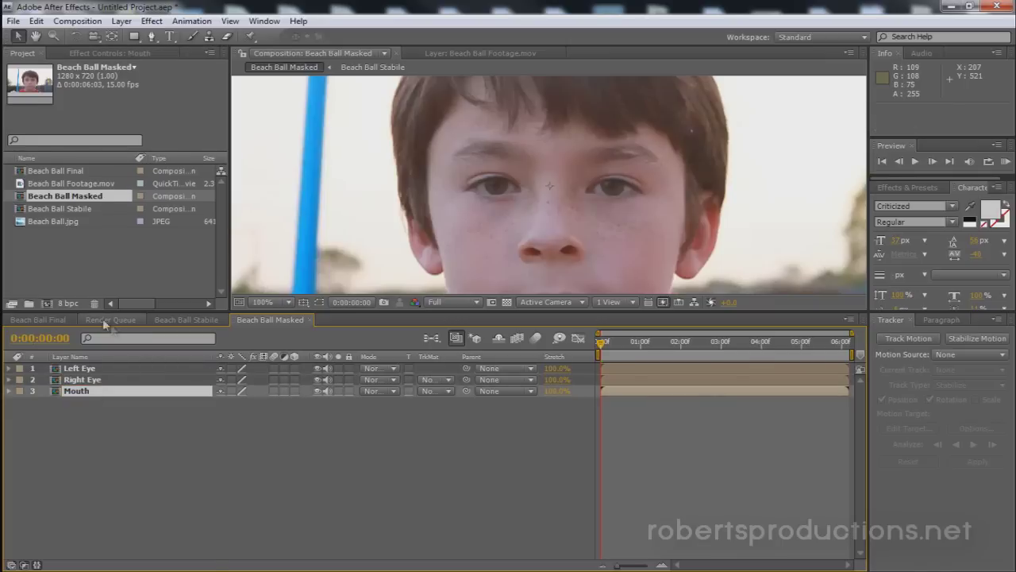
# Solo the Left Eye layer and select the Pen tool
pyautogui.click(165, 370)
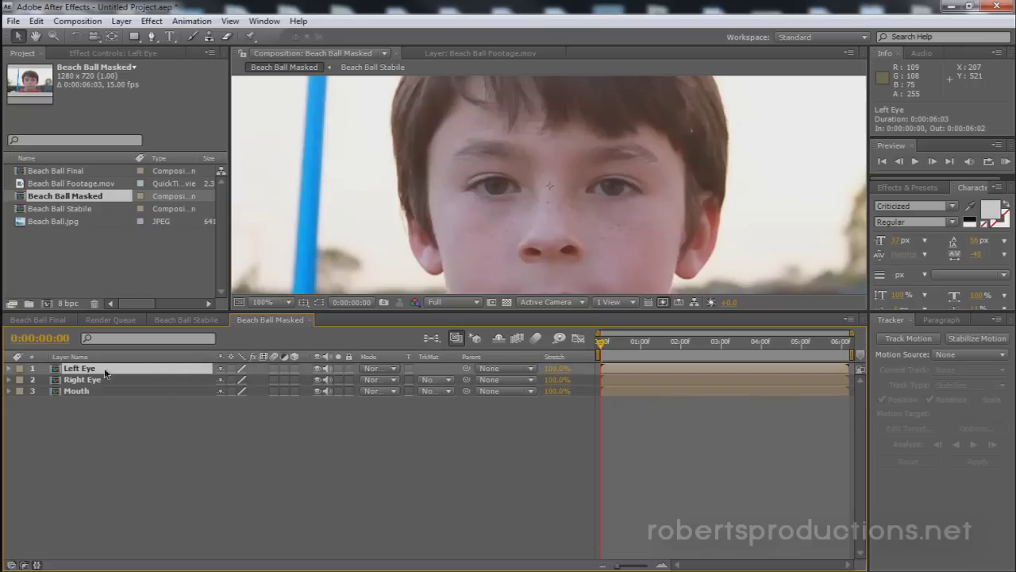
pyautogui.click(336, 368)
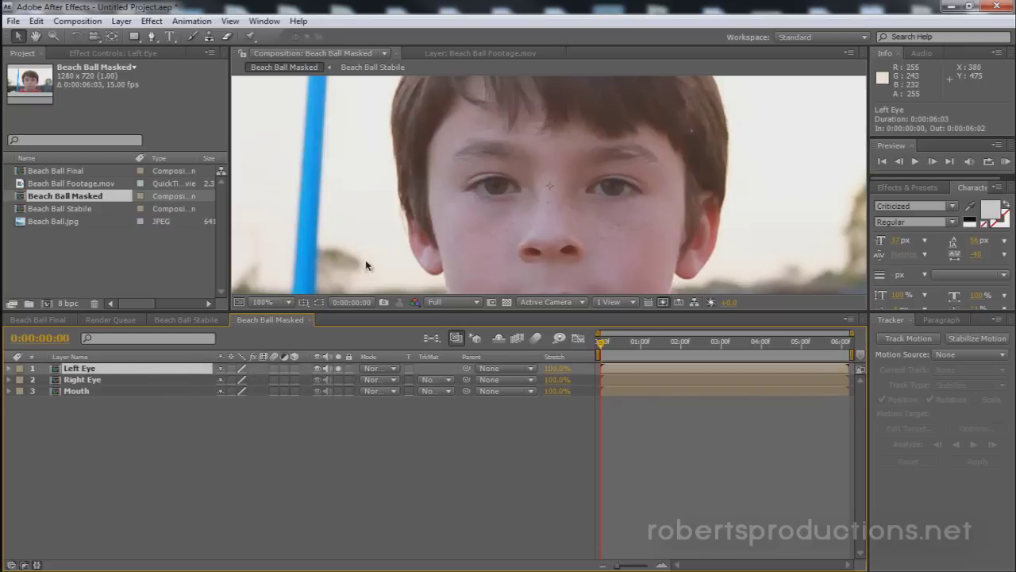
pyautogui.click(152, 36)
pyautogui.scroll(4, 466, 190)
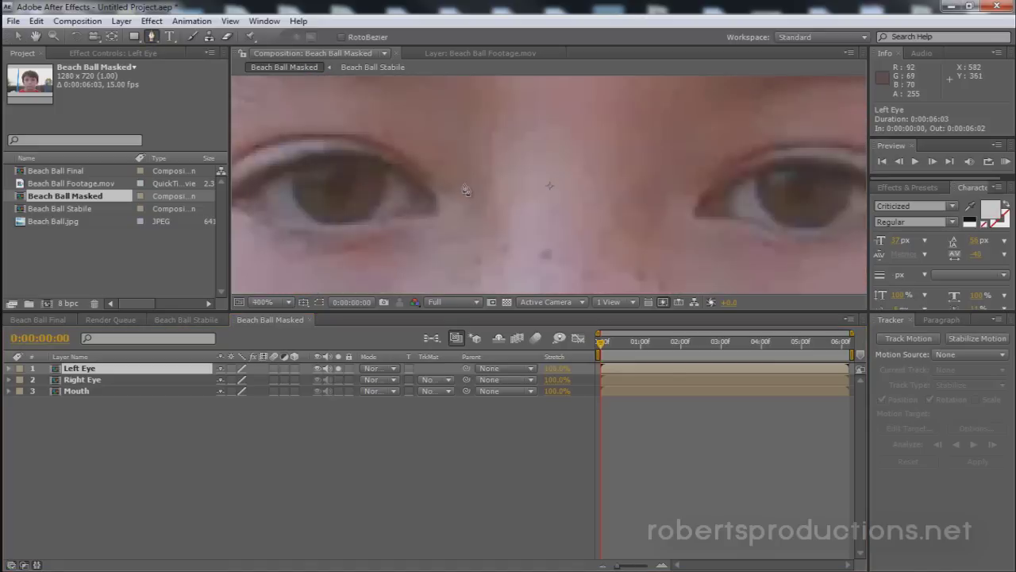
pyautogui.scroll(-2, 466, 191)
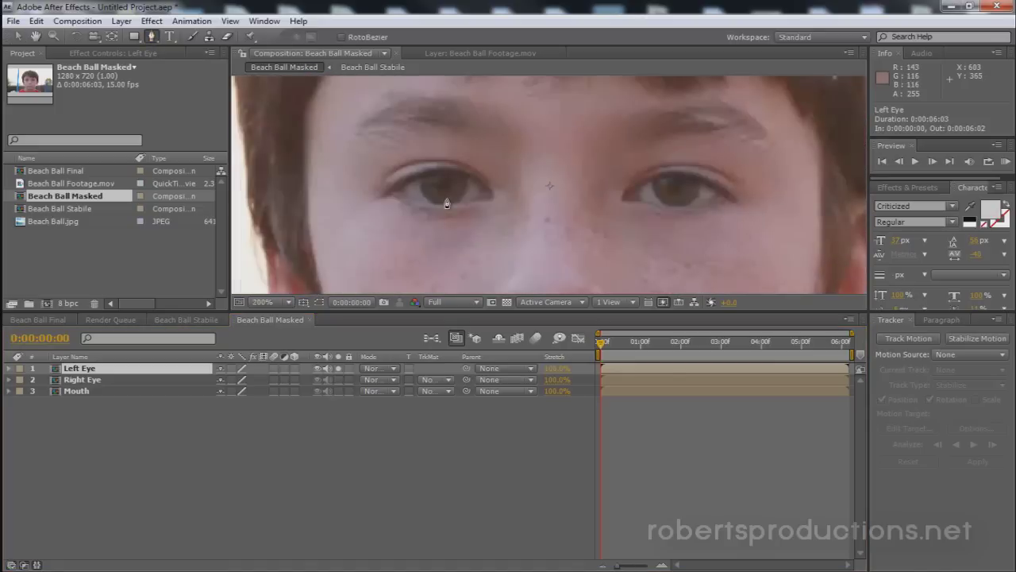
# Draw a closed five-point curved mask around the boy's left eye
pyautogui.click(362, 193)
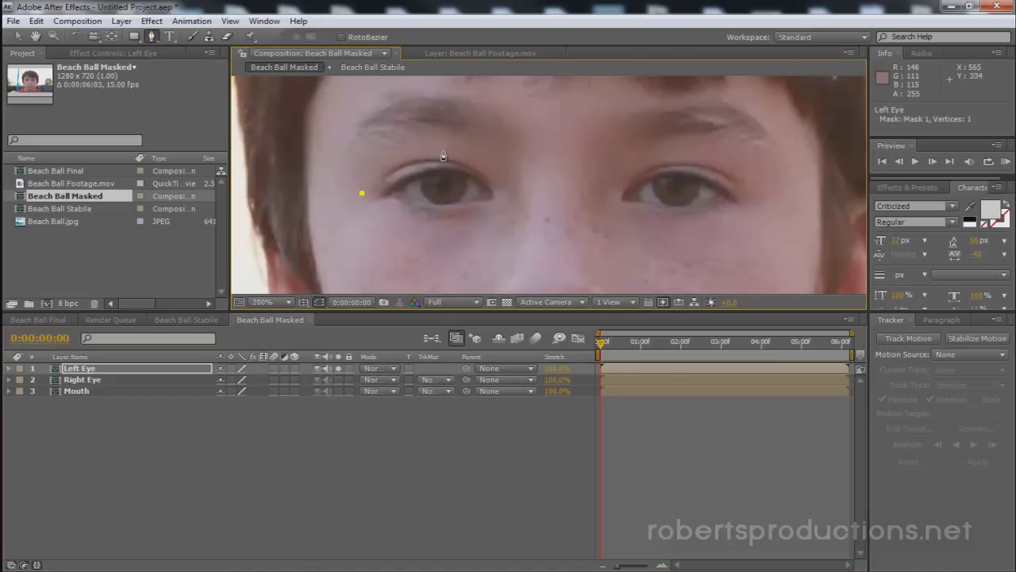
pyautogui.moveTo(439, 150); pyautogui.dragTo(500, 162)
pyautogui.click(505, 196)
pyautogui.moveTo(506, 211); pyautogui.dragTo(391, 220)
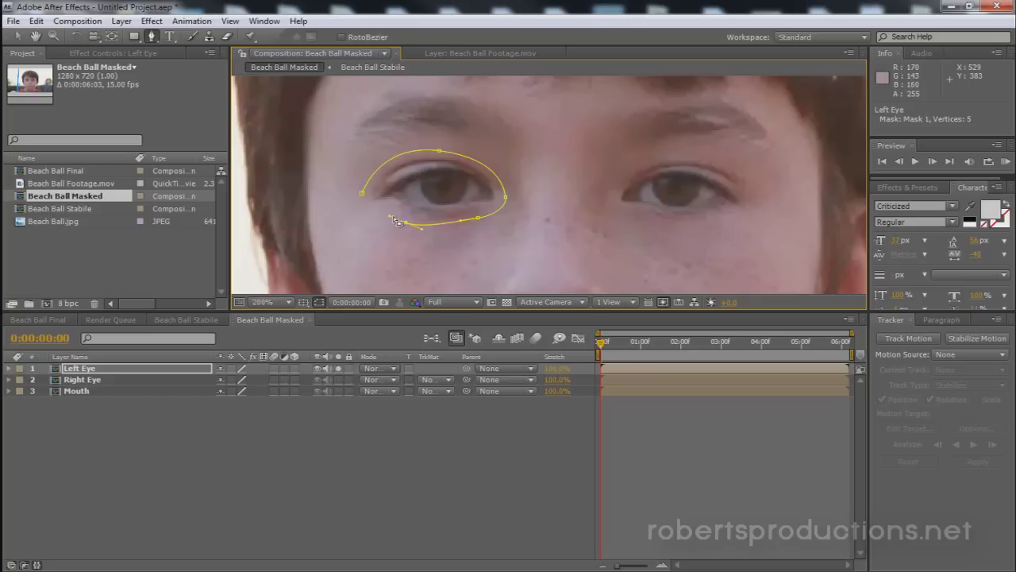
pyautogui.hotkey('ctrl', 'z')
pyautogui.moveTo(393, 220); pyautogui.dragTo(373, 214)
pyautogui.click(362, 196)
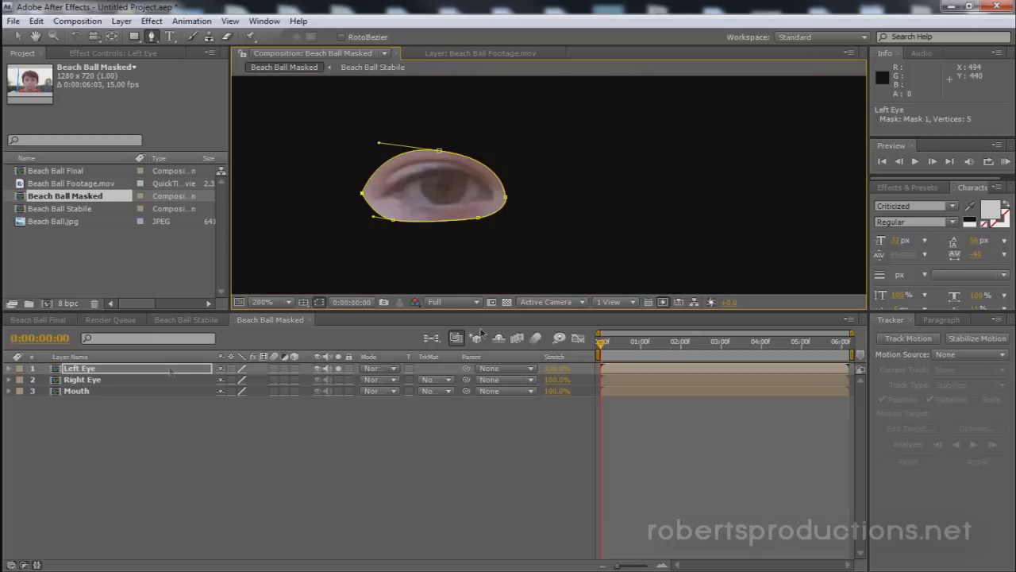
# Solo the Right Eye layer and draw a closed almond-shaped mask around the right eye
pyautogui.click(143, 380)
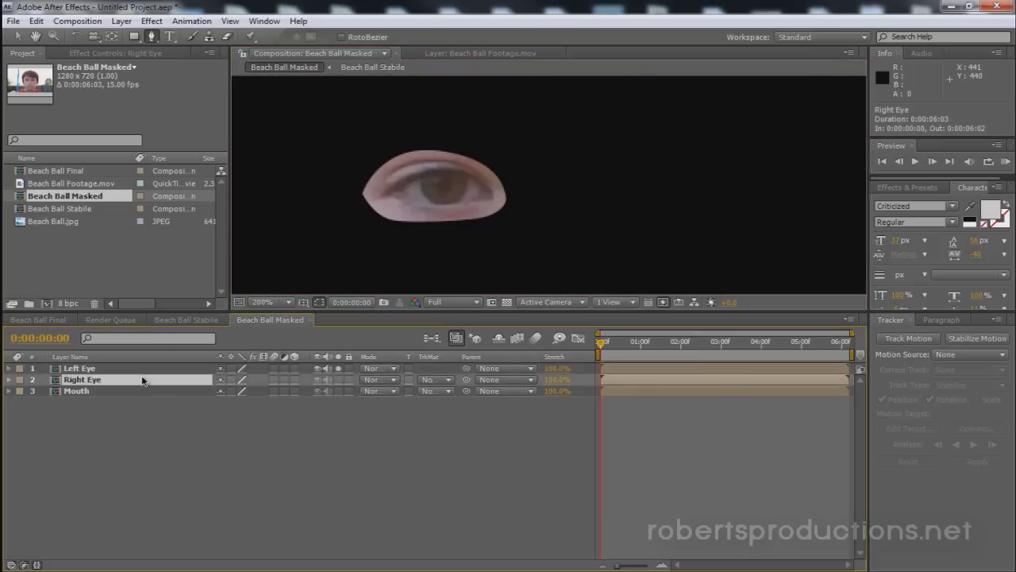
pyautogui.click(338, 379)
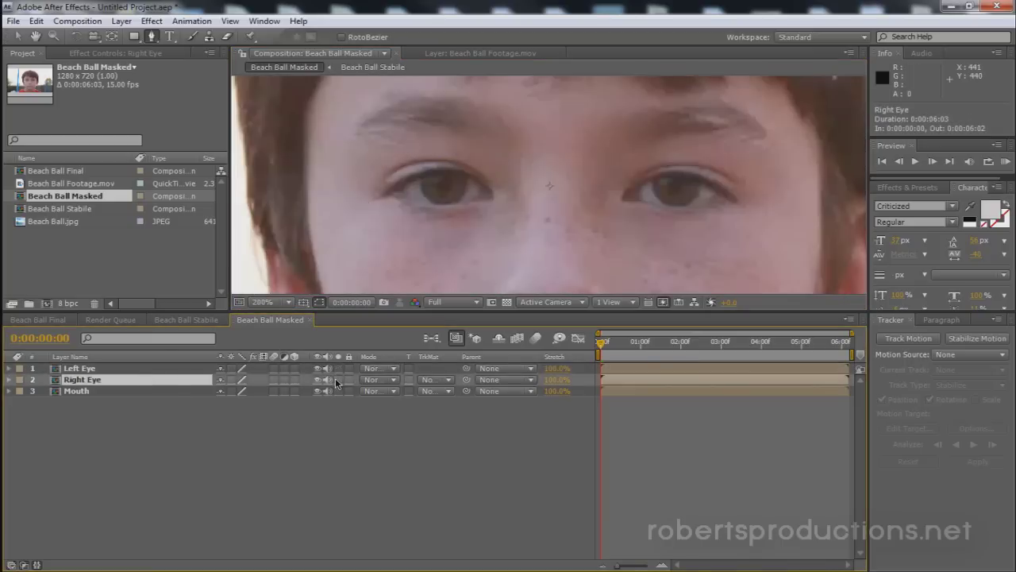
pyautogui.click(604, 199)
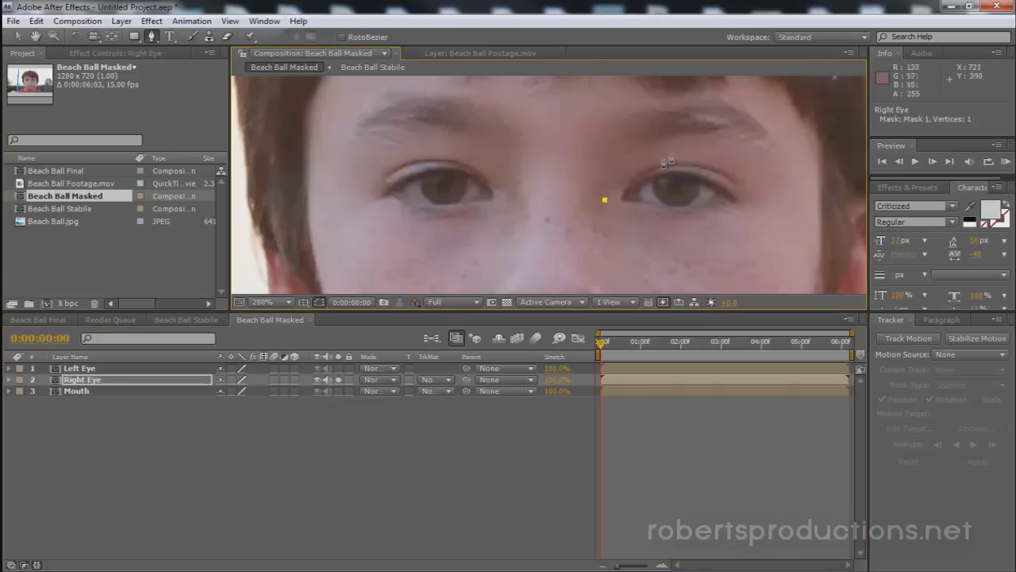
pyautogui.moveTo(674, 154); pyautogui.dragTo(730, 156)
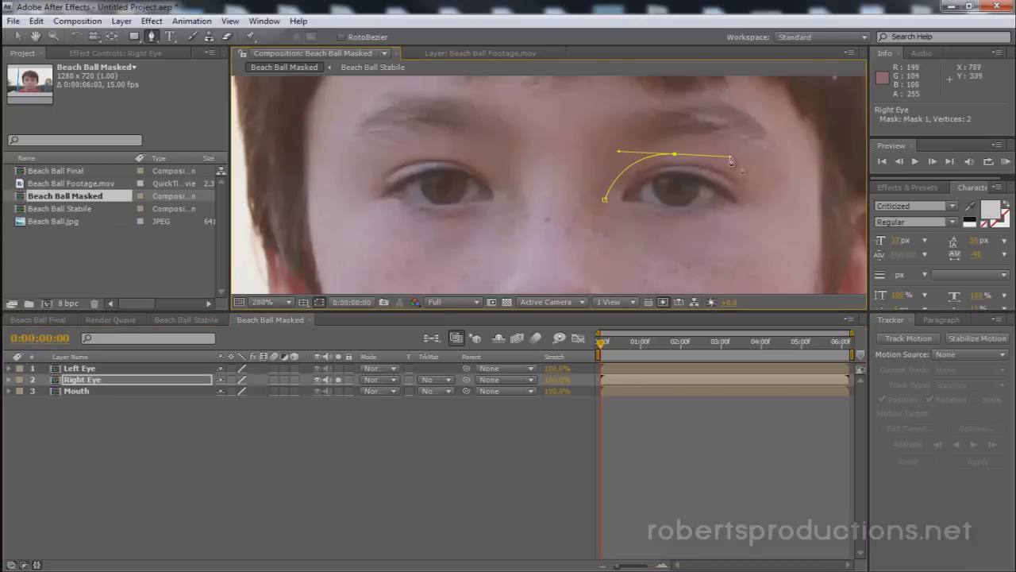
pyautogui.click(758, 201)
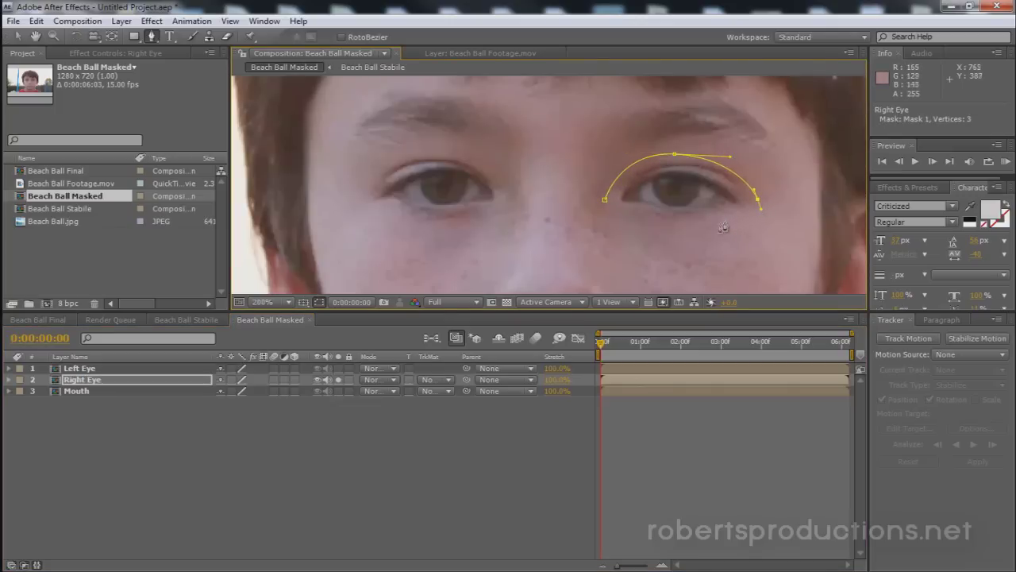
pyautogui.moveTo(700, 226); pyautogui.dragTo(677, 232)
pyautogui.click(623, 215)
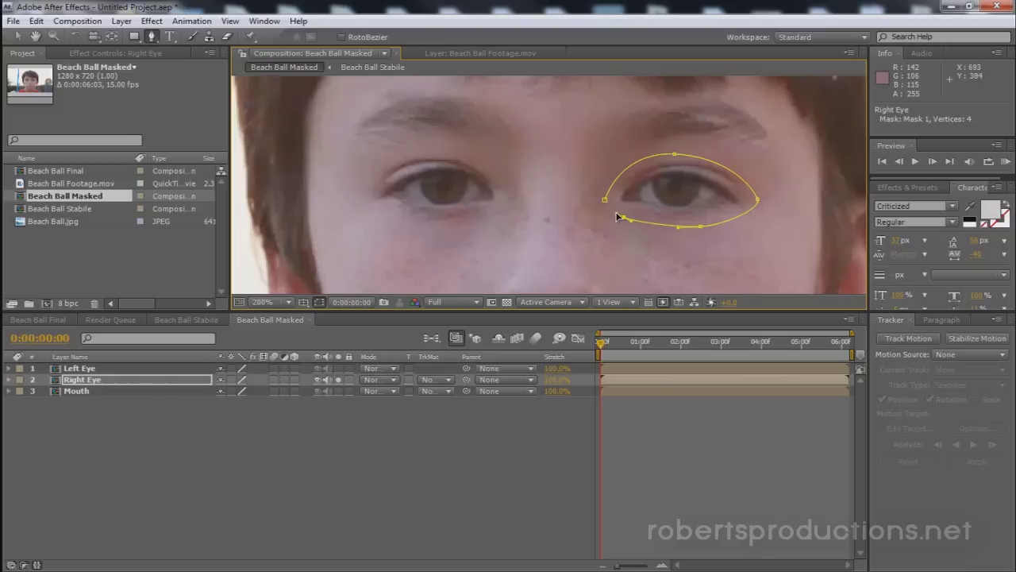
pyautogui.click(605, 199)
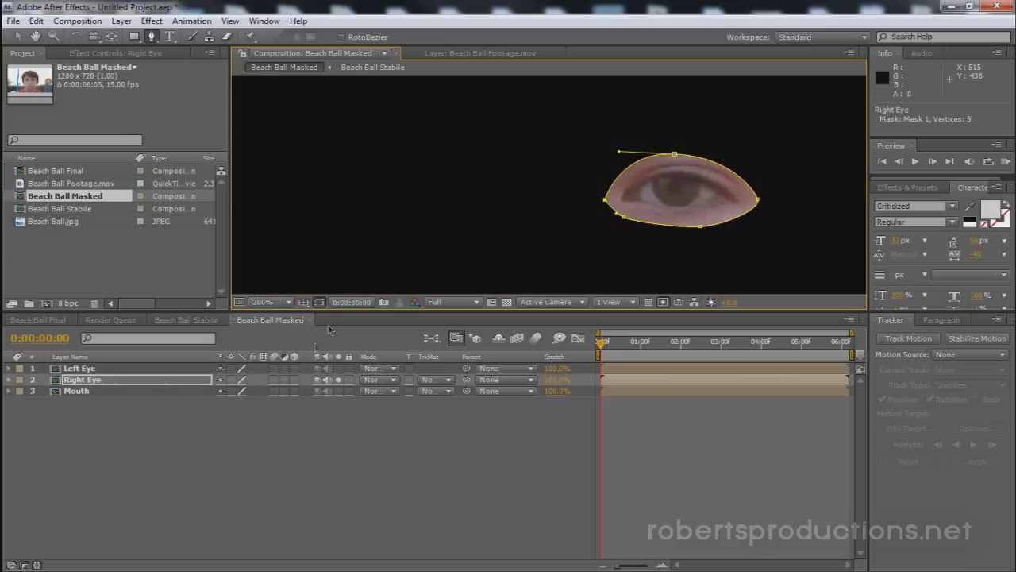
# Unsolo the Right Eye layer and select the Mouth layer
pyautogui.click(338, 380)
pyautogui.click(133, 380)
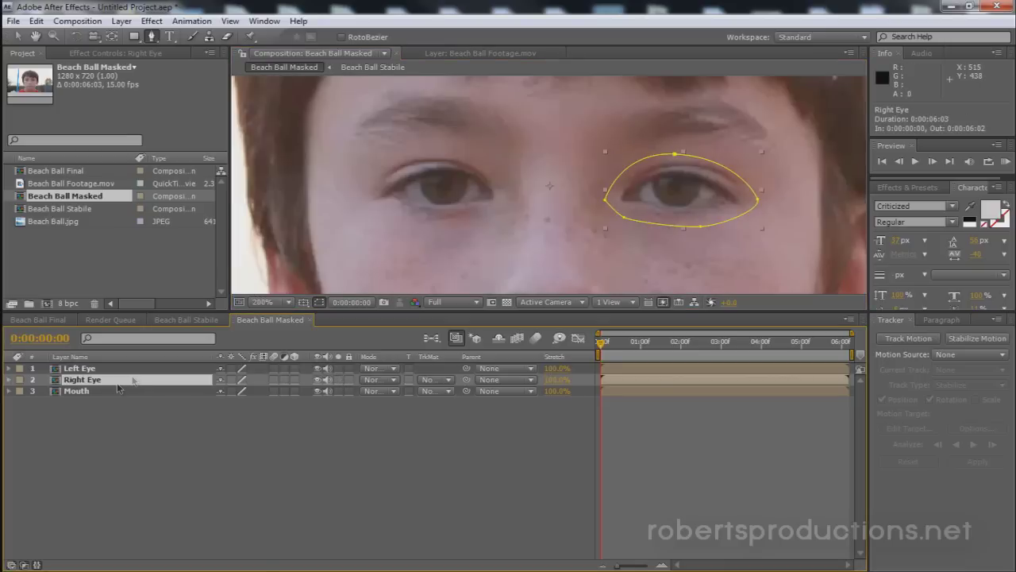
pyautogui.click(130, 389)
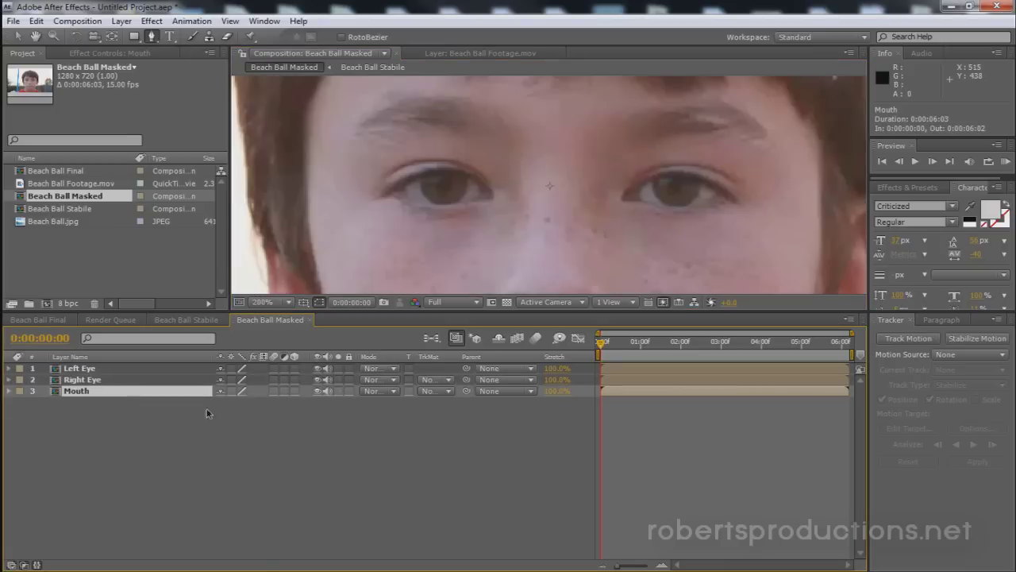
# Solo the Mouth layer and draw a closed four-point oval mask around the lips
pyautogui.click(338, 391)
pyautogui.scroll(-5, 522, 209)
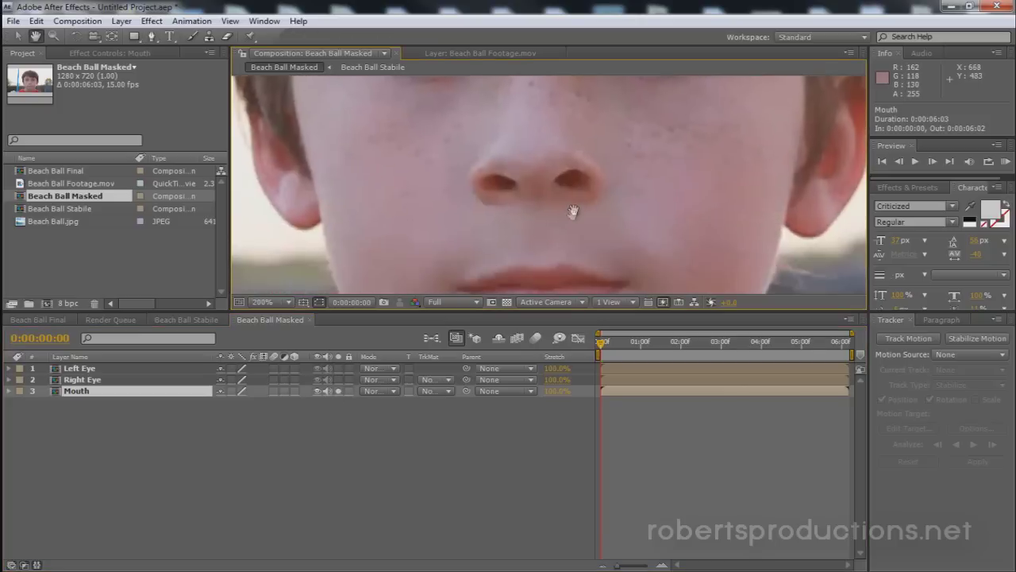
pyautogui.click(400, 195)
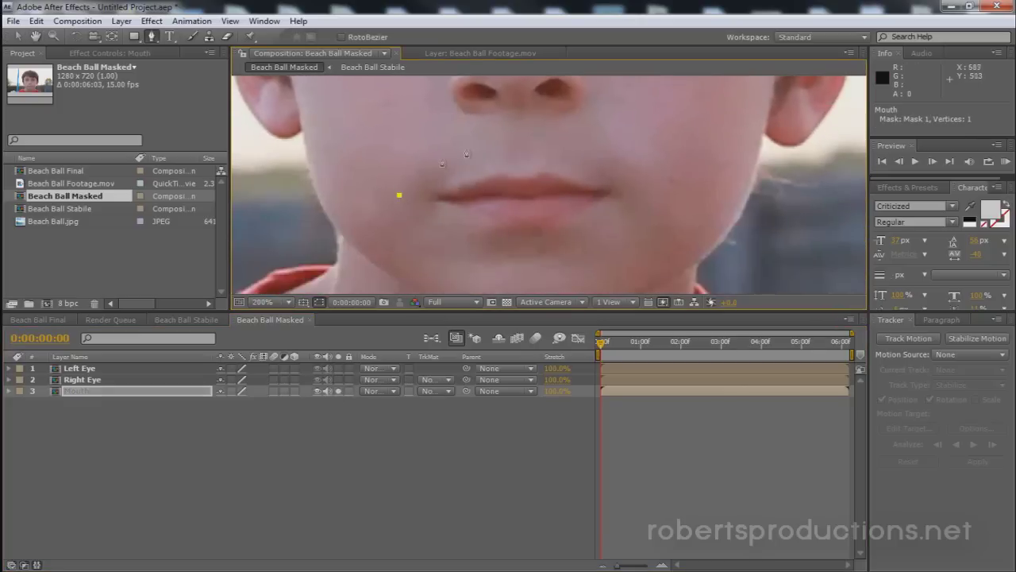
pyautogui.moveTo(517, 155); pyautogui.dragTo(616, 156)
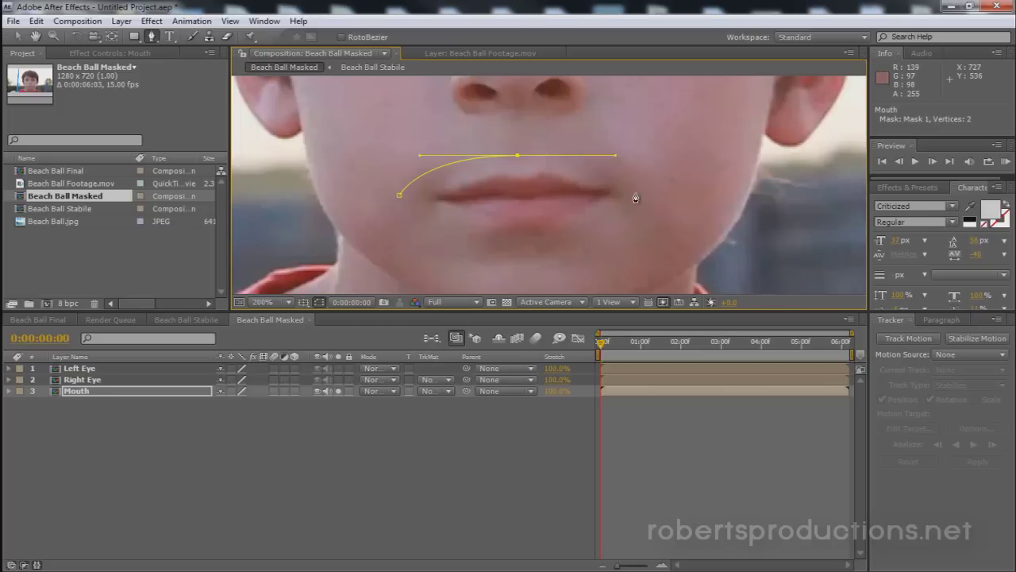
pyautogui.click(635, 192)
pyautogui.moveTo(519, 248); pyautogui.dragTo(402, 251)
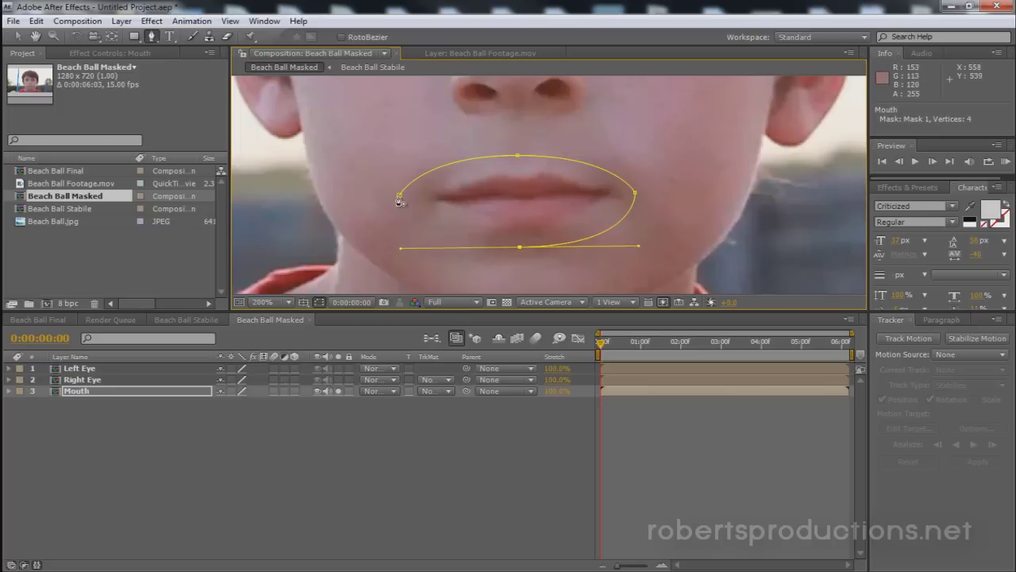
pyautogui.click(399, 196)
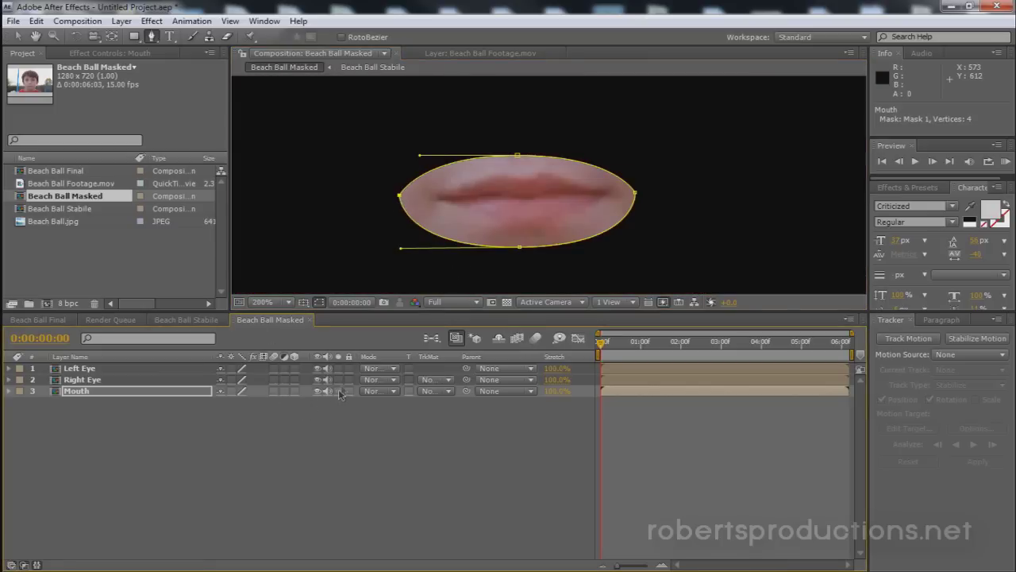
pyautogui.scroll(-2, 594, 151)
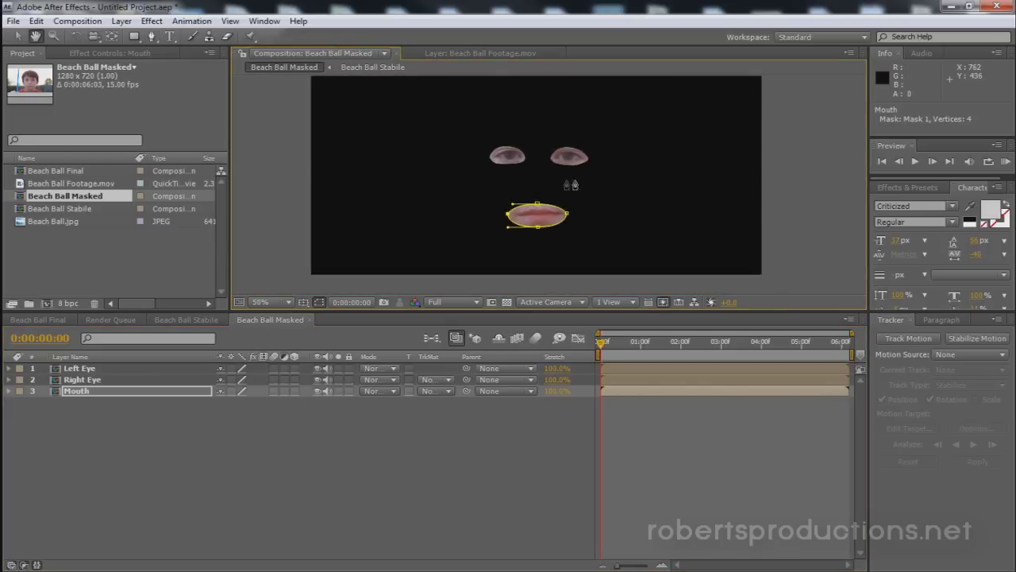
# View at 100% and reveal Mask Feather for the Left Eye, Right Eye and Mouth layers
pyautogui.scroll(2, 563, 182)
pyautogui.press('g')
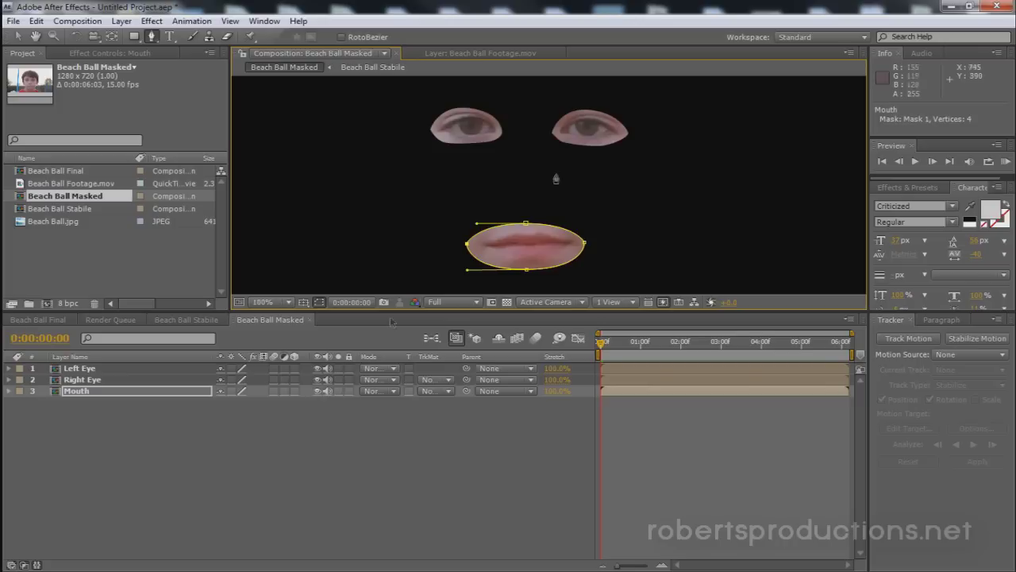
pyautogui.click(102, 370)
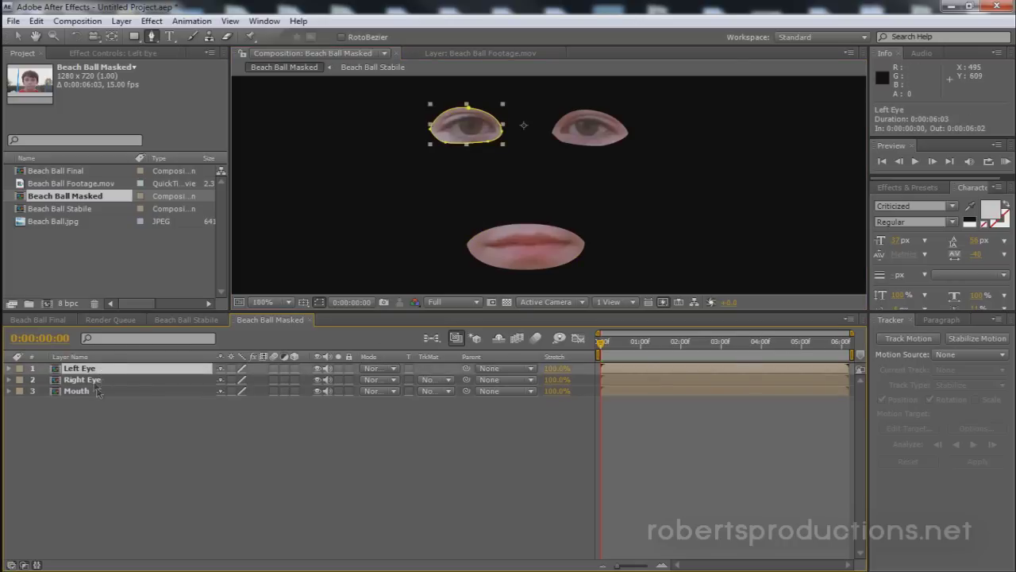
pyautogui.keyDown('shift'); pyautogui.click(100, 392); pyautogui.keyUp('shift')
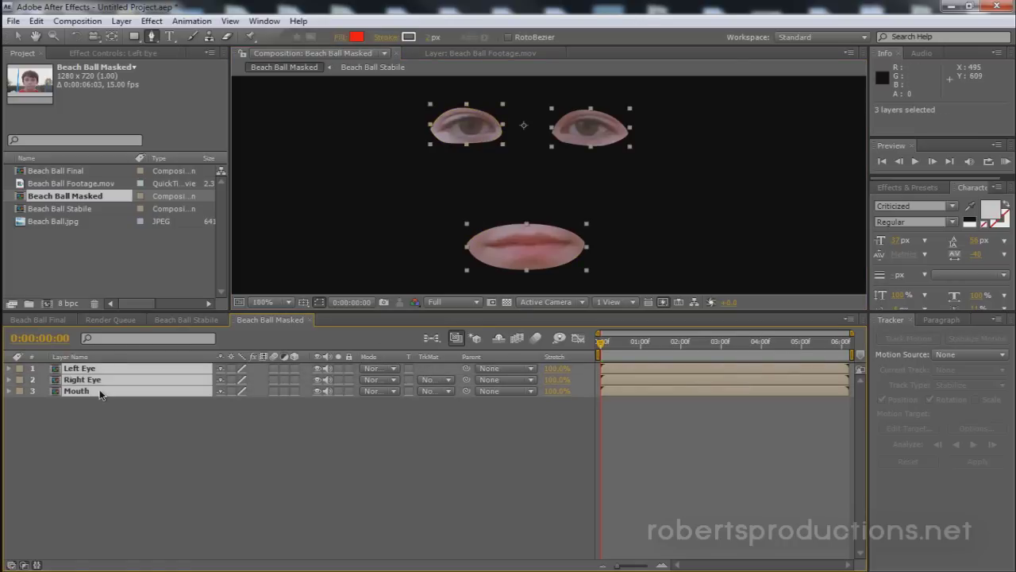
pyautogui.press('f')
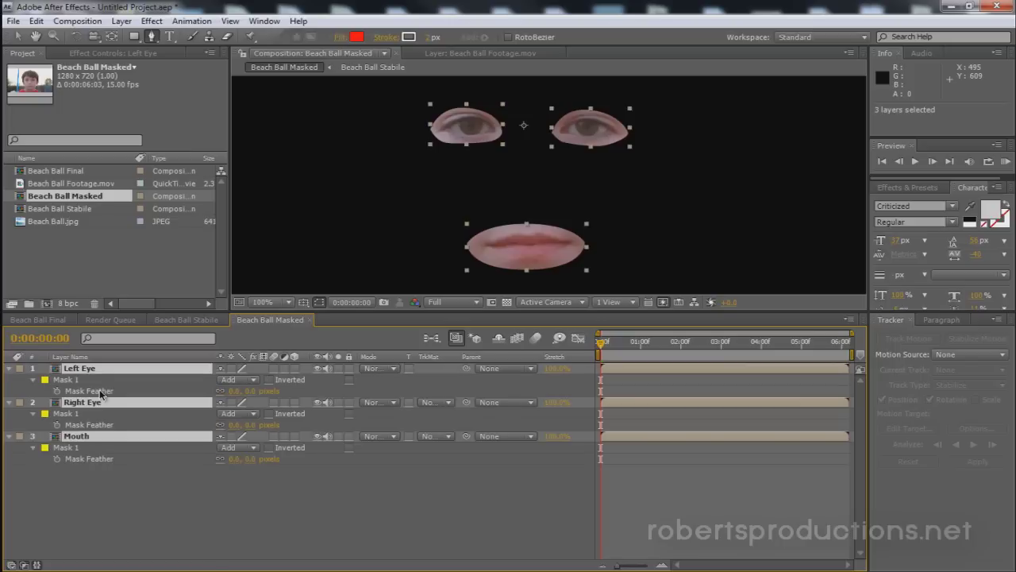
# Feather the eye masks to 20 pixels on the left eye and about 19 on the right
pyautogui.click(253, 391)
pyautogui.write('35')
pyautogui.press('Return')
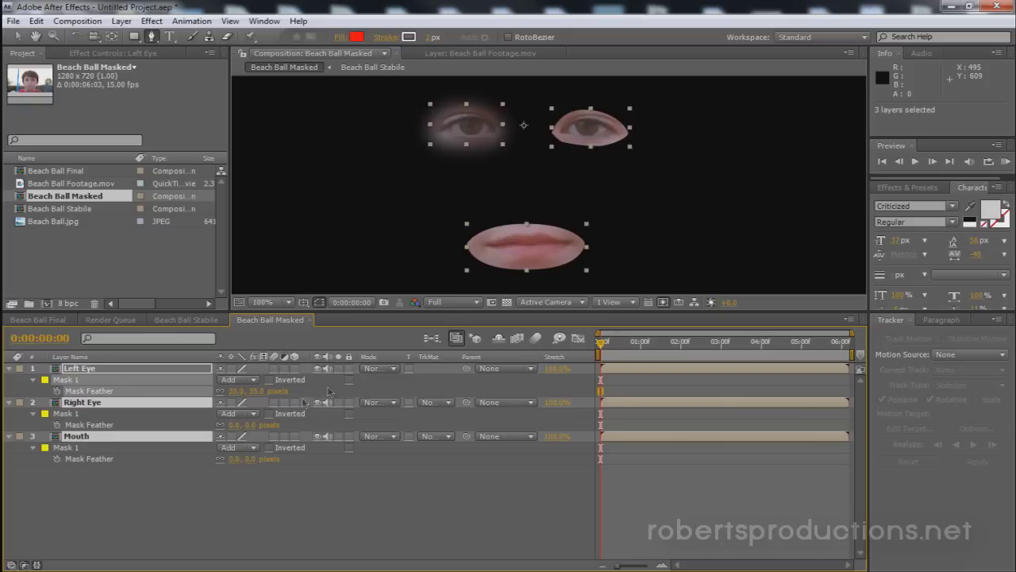
pyautogui.click(250, 425)
pyautogui.press('Return')
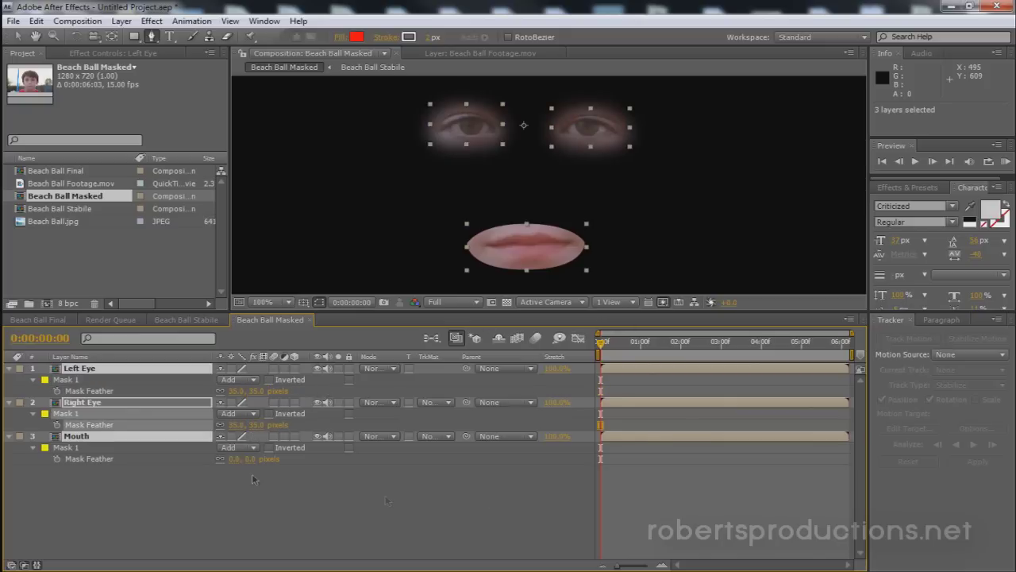
pyautogui.moveTo(251, 425); pyautogui.dragTo(246, 425)
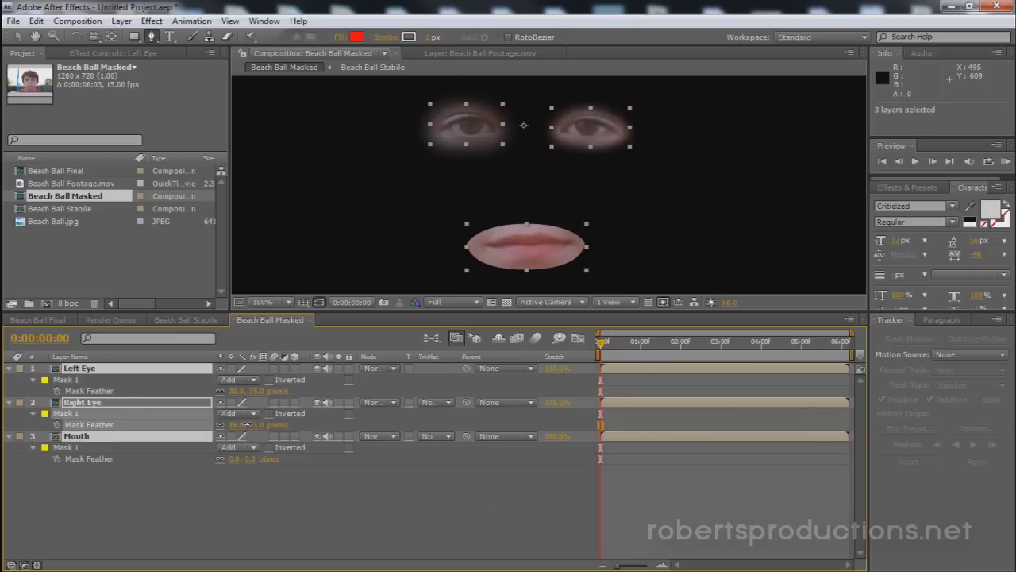
pyautogui.click(254, 391)
pyautogui.write('20')
pyautogui.press('Return')
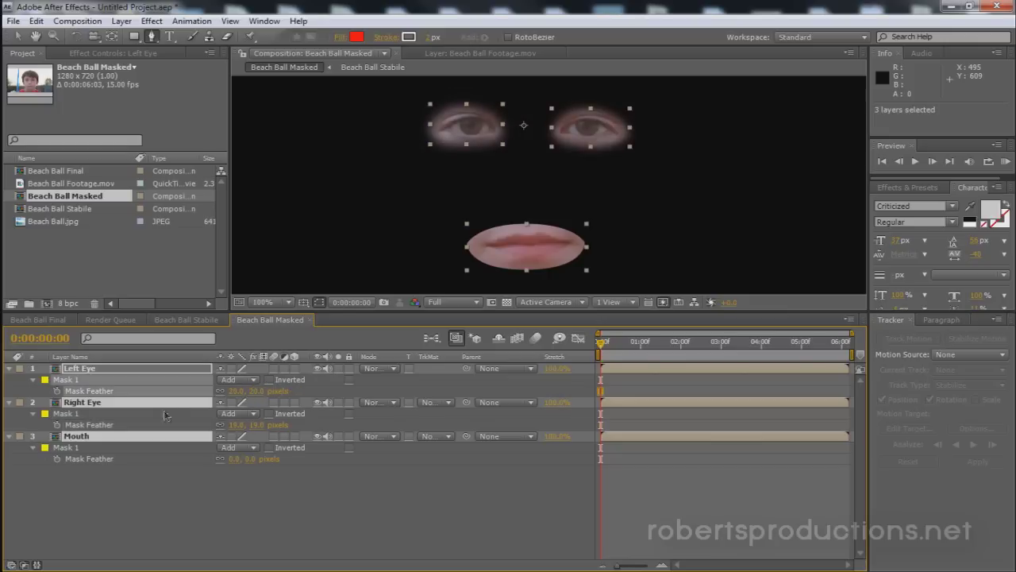
# Feather the mouth mask by about 31 pixels, then collapse the layer properties
pyautogui.moveTo(234, 464); pyautogui.dragTo(269, 464)
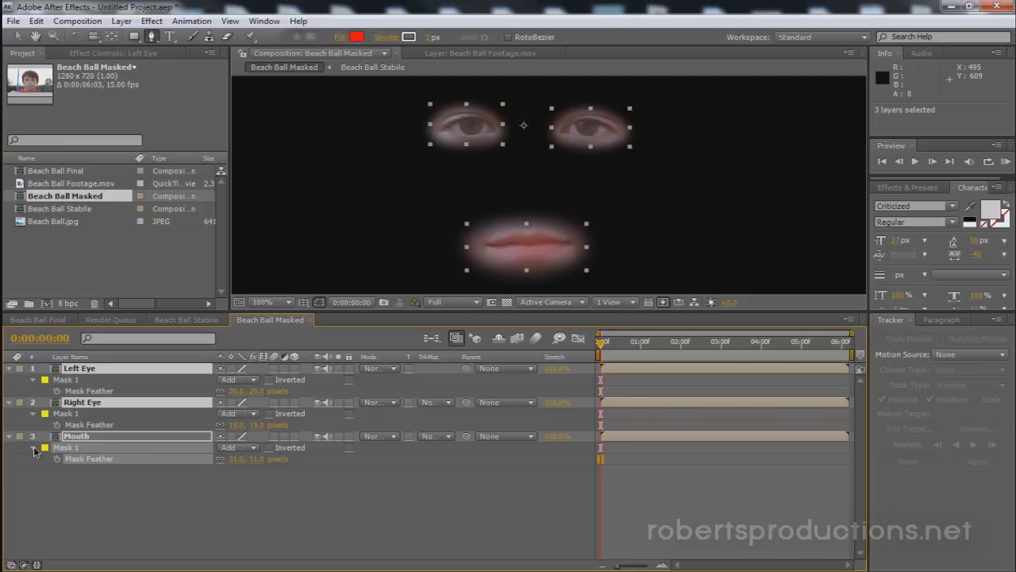
pyautogui.click(34, 450)
pyautogui.click(33, 449)
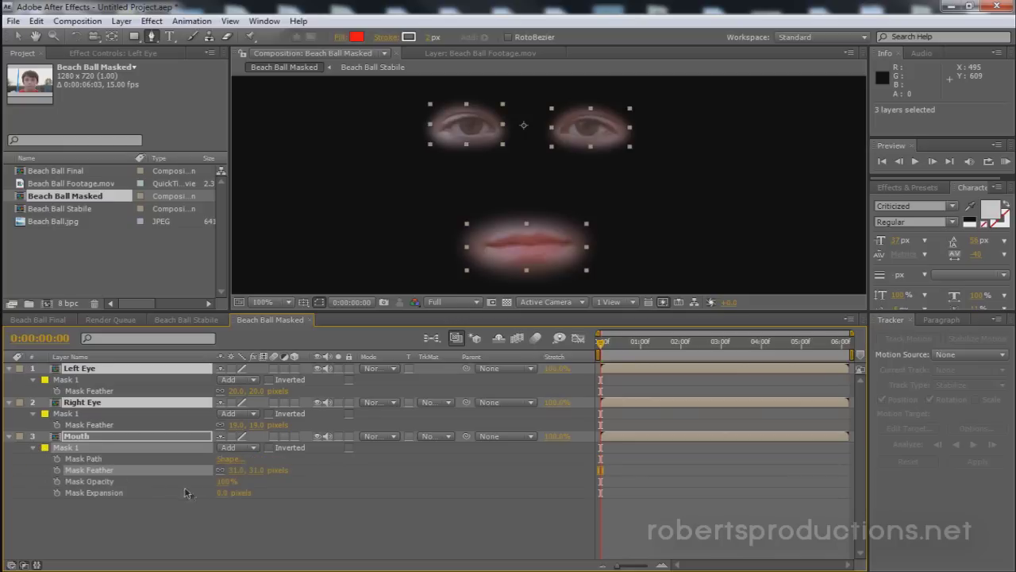
pyautogui.moveTo(224, 493); pyautogui.dragTo(222, 494)
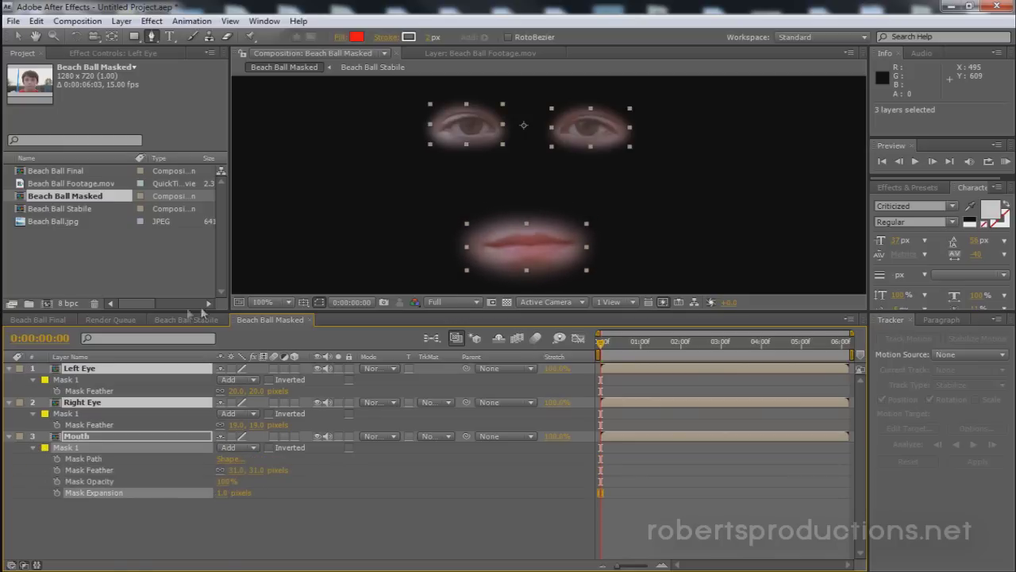
pyautogui.click(11, 371)
# Move the left eye down and to the right with the Selection tool
pyautogui.click(110, 399)
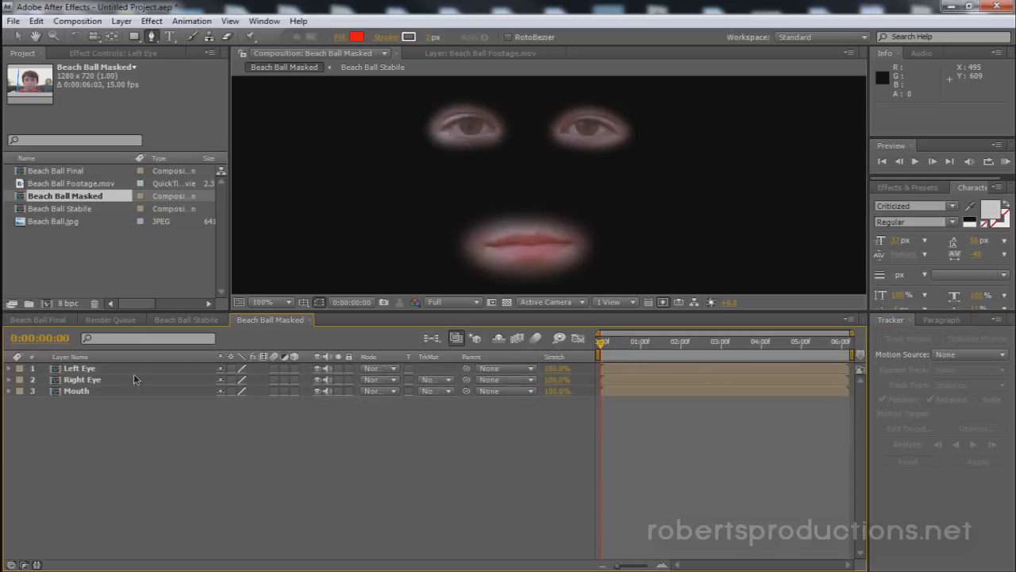
pyautogui.click(133, 370)
pyautogui.click(17, 36)
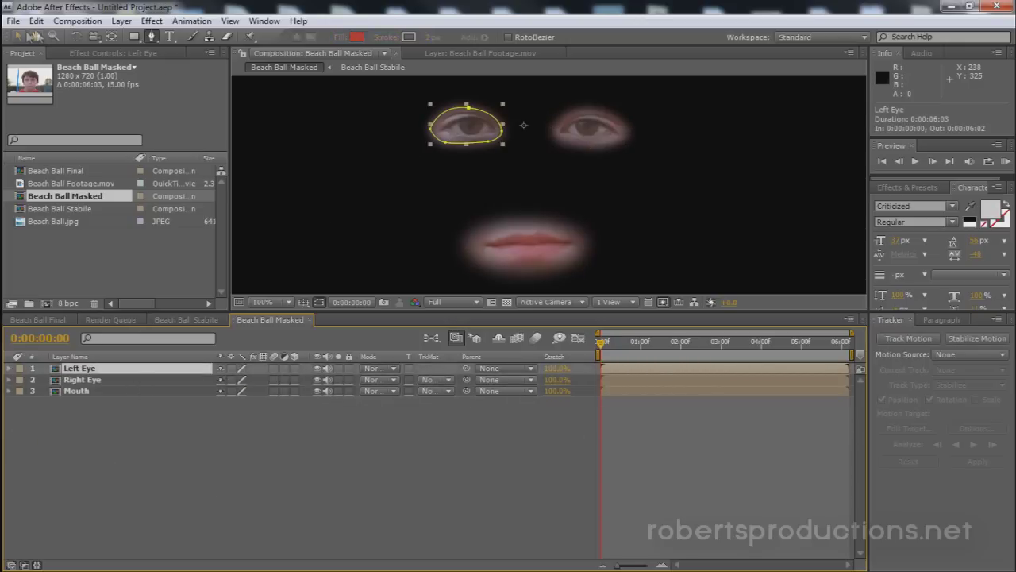
pyautogui.click(373, 172)
pyautogui.moveTo(467, 127); pyautogui.dragTo(487, 181)
# Move the right eye left and nudge the left eye level beside it
pyautogui.click(599, 128)
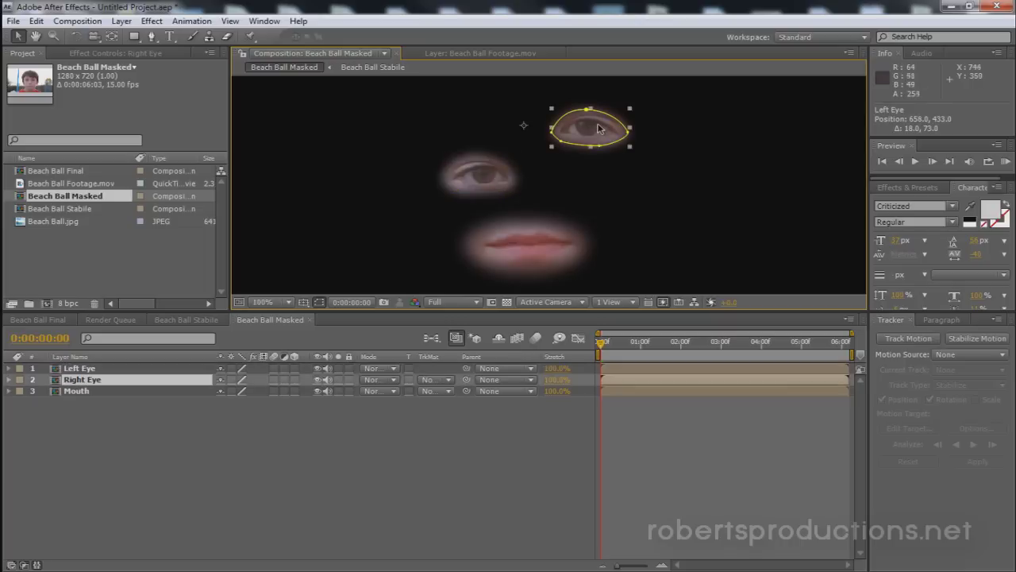
pyautogui.moveTo(605, 131); pyautogui.dragTo(588, 179)
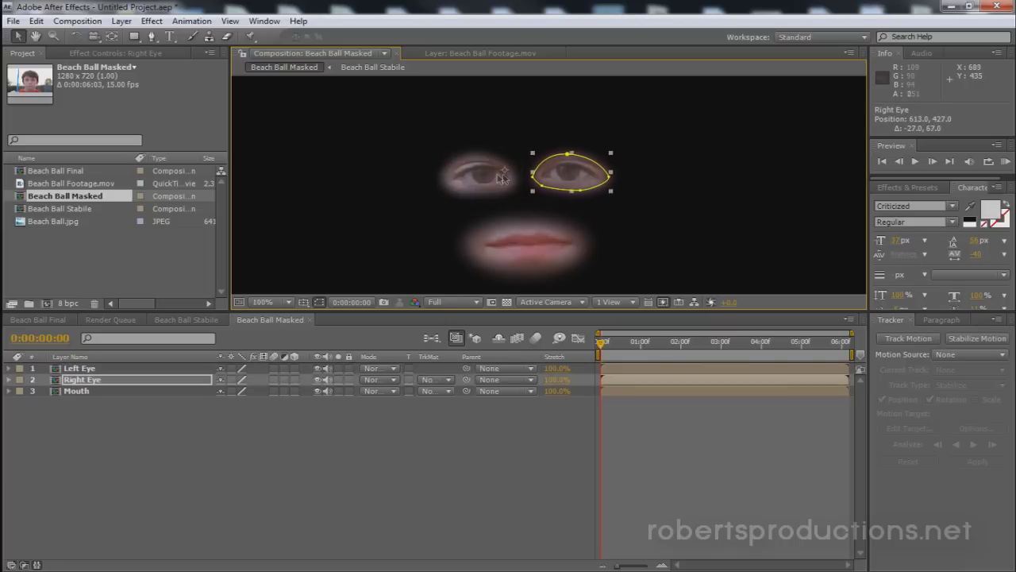
pyautogui.moveTo(497, 177); pyautogui.dragTo(547, 181)
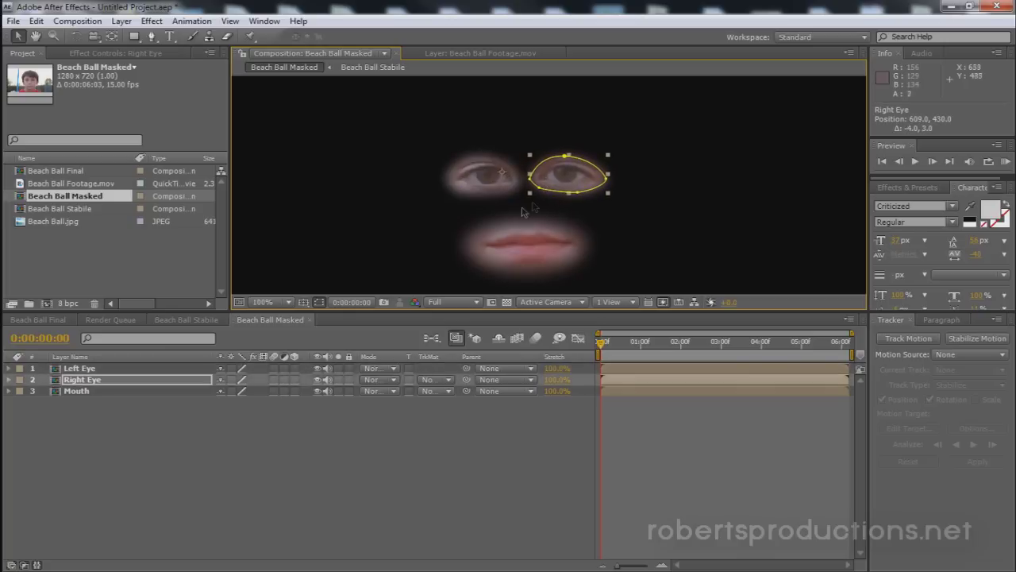
pyautogui.click(405, 231)
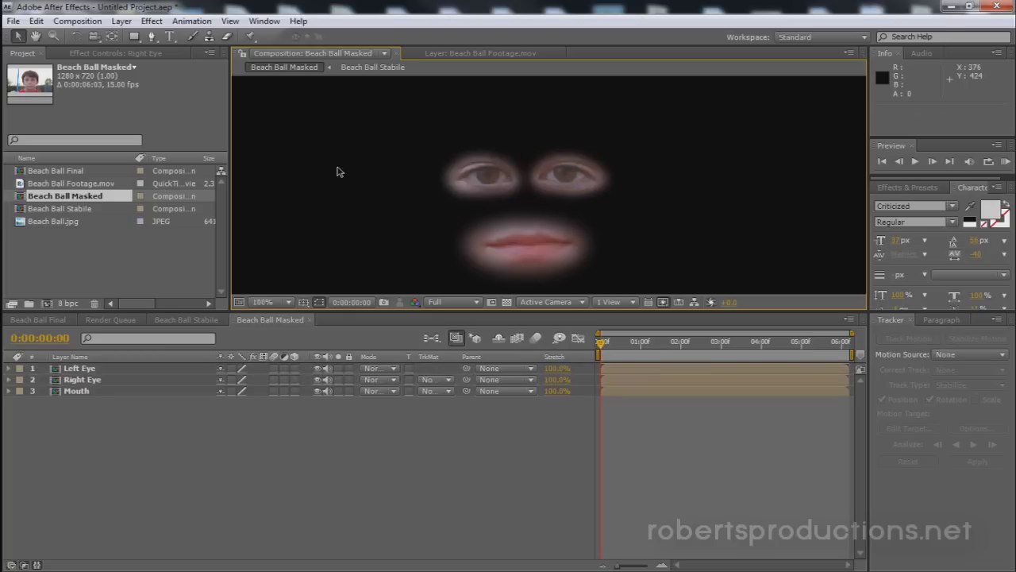
pyautogui.click(24, 319)
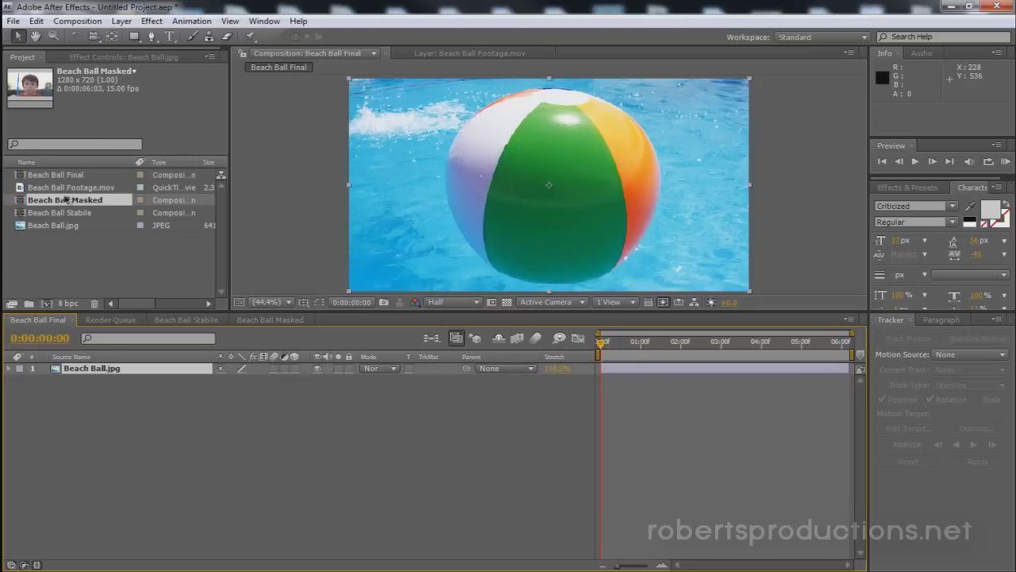
# Add Beach Ball Masked over the photo, scale it to about 140%, and position the face on the ball
pyautogui.moveTo(66, 200); pyautogui.dragTo(93, 383)
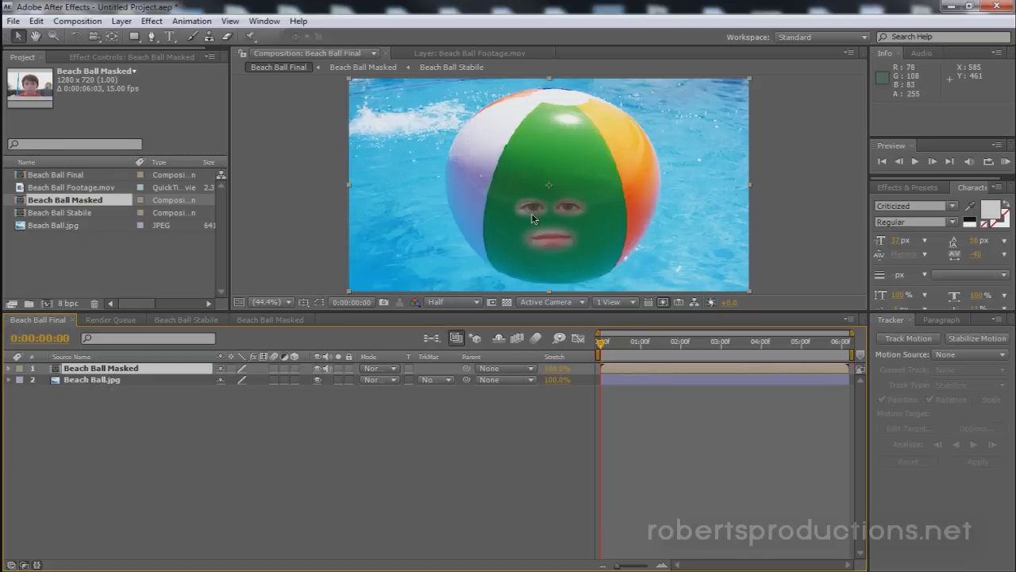
pyautogui.press('s')
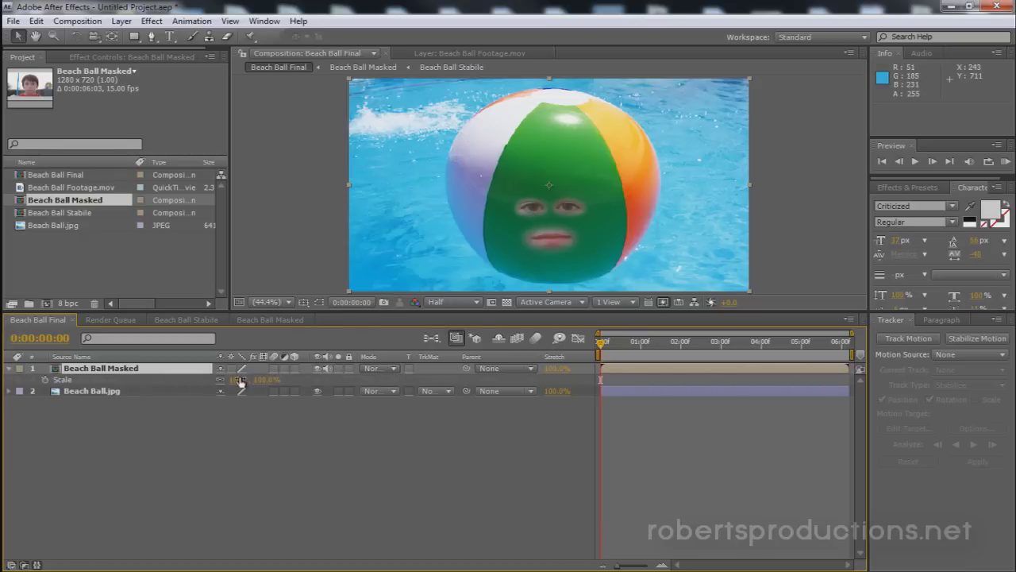
pyautogui.moveTo(242, 379); pyautogui.dragTo(280, 380)
pyautogui.moveTo(548, 191); pyautogui.dragTo(549, 156)
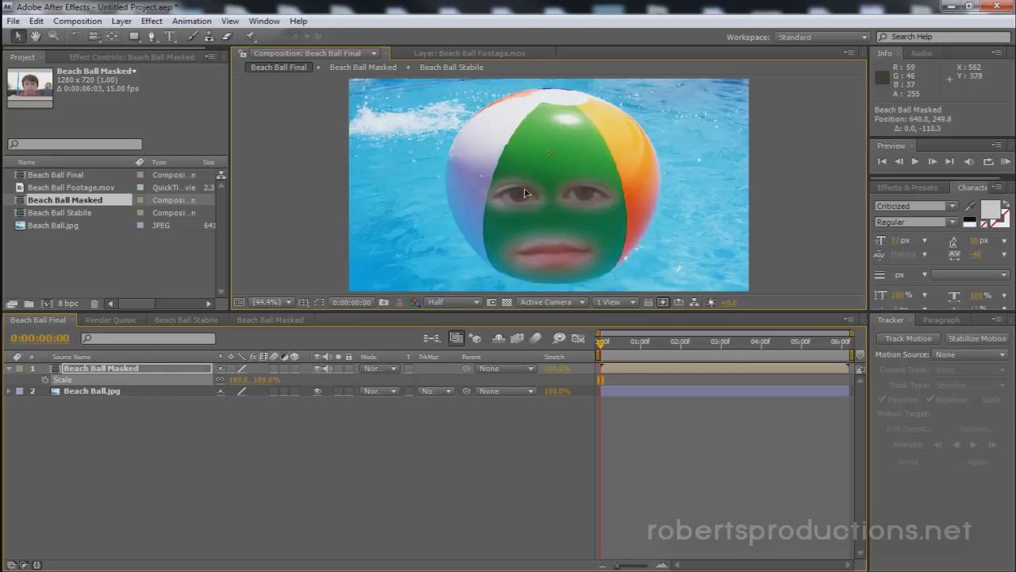
pyautogui.click(216, 381)
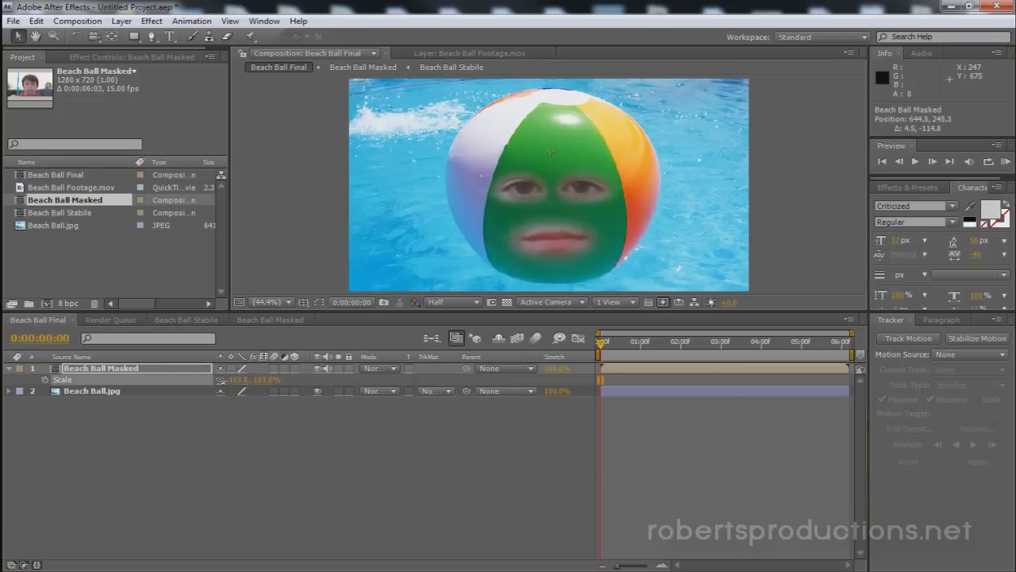
pyautogui.moveTo(216, 381); pyautogui.dragTo(208, 380)
pyautogui.moveTo(534, 229); pyautogui.dragTo(536, 236)
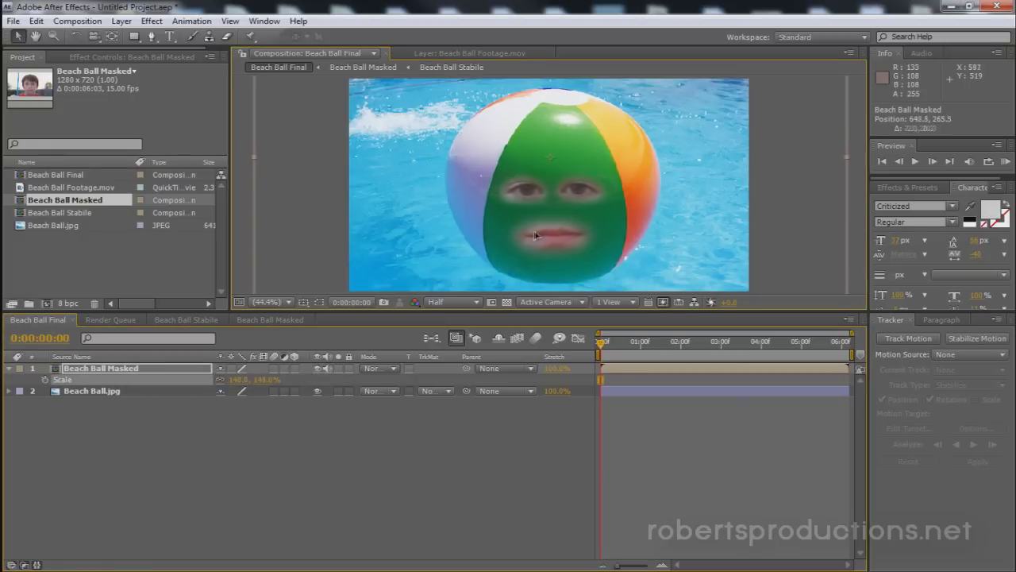
pyautogui.click(99, 368)
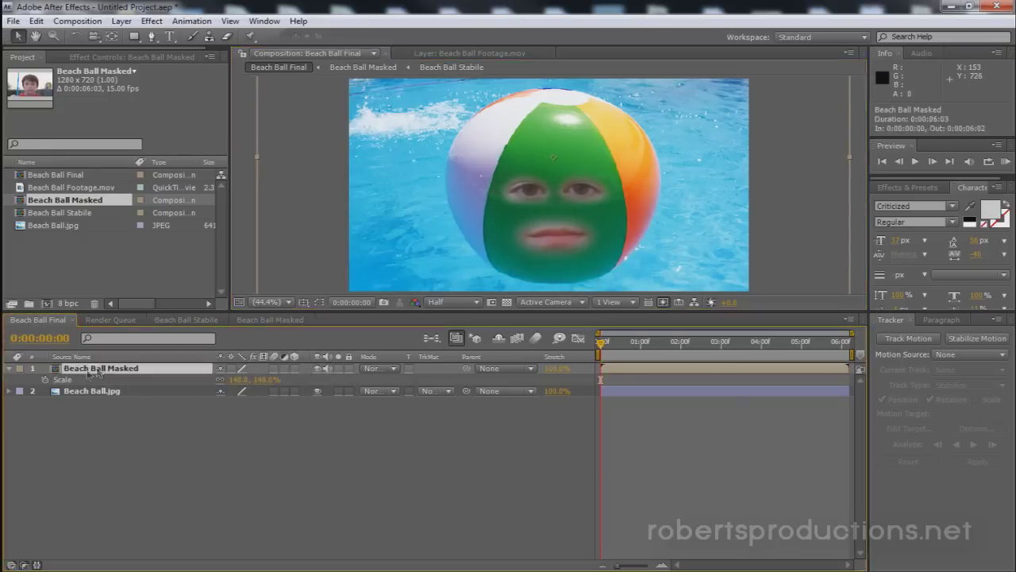
pyautogui.click(9, 369)
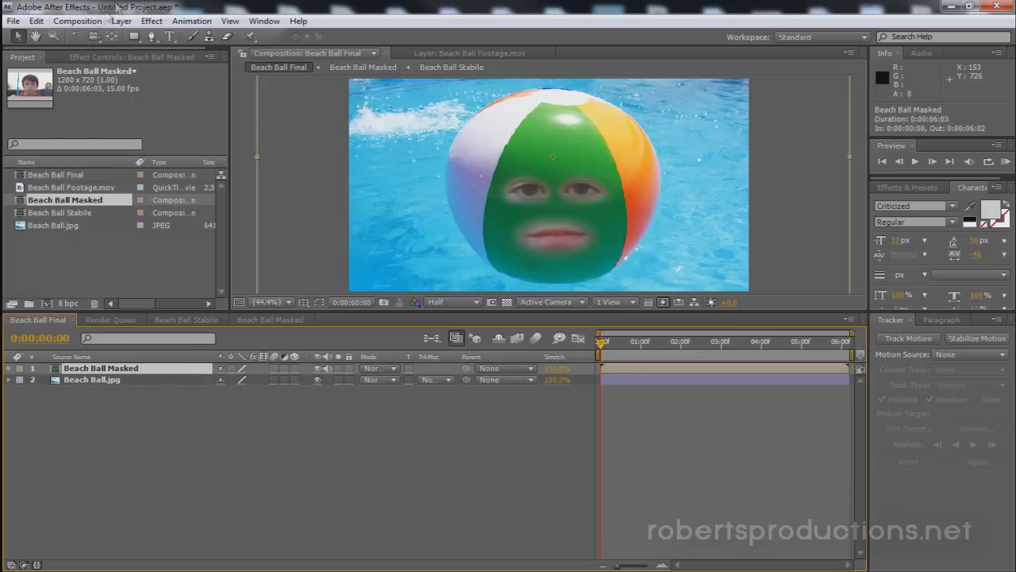
# Apply Hue/Saturation to the face layer and shift Master Hue to about +55°
pyautogui.click(149, 21)
pyautogui.moveTo(193, 144)
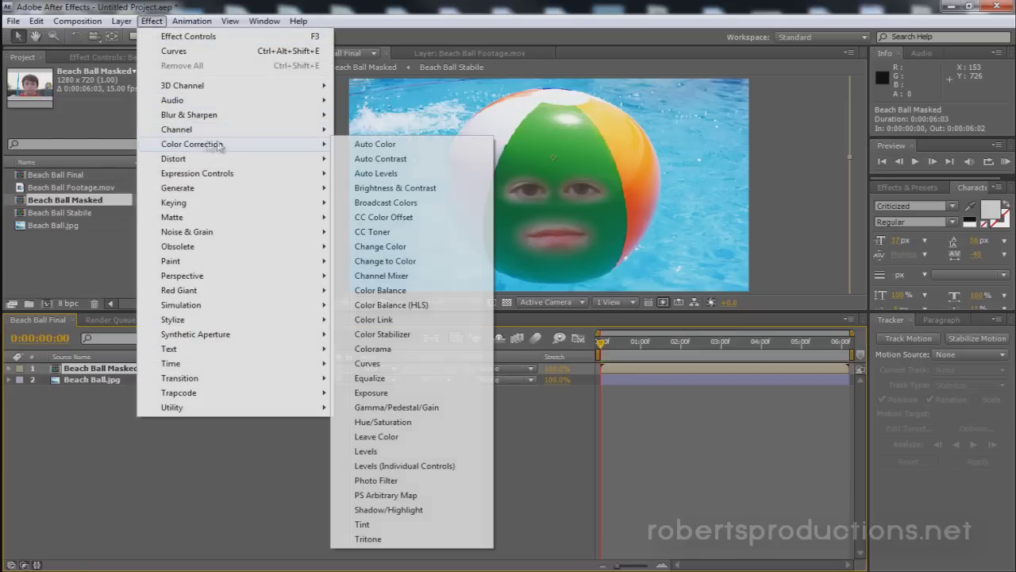
pyautogui.click(370, 423)
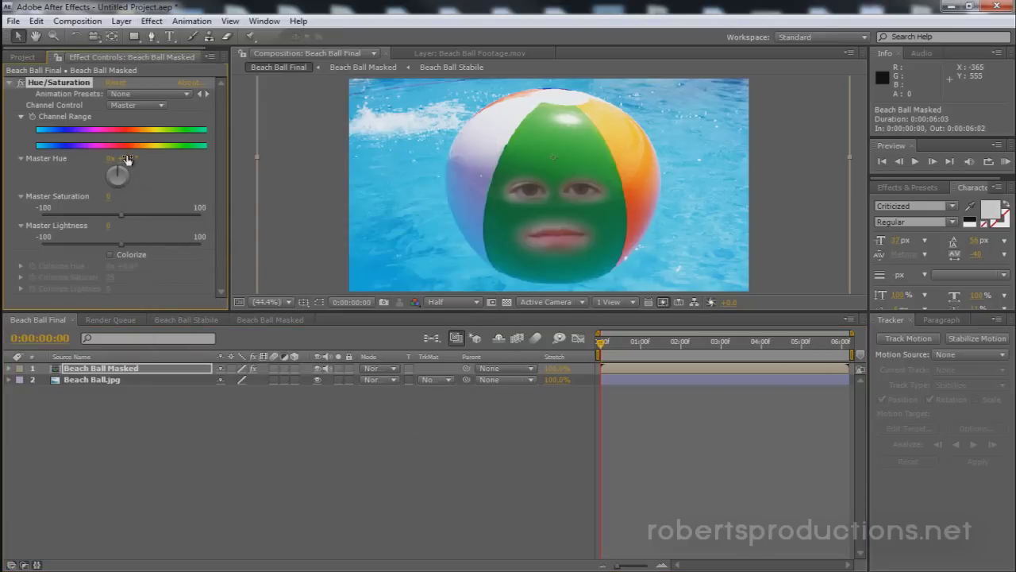
pyautogui.moveTo(127, 159); pyautogui.dragTo(175, 157)
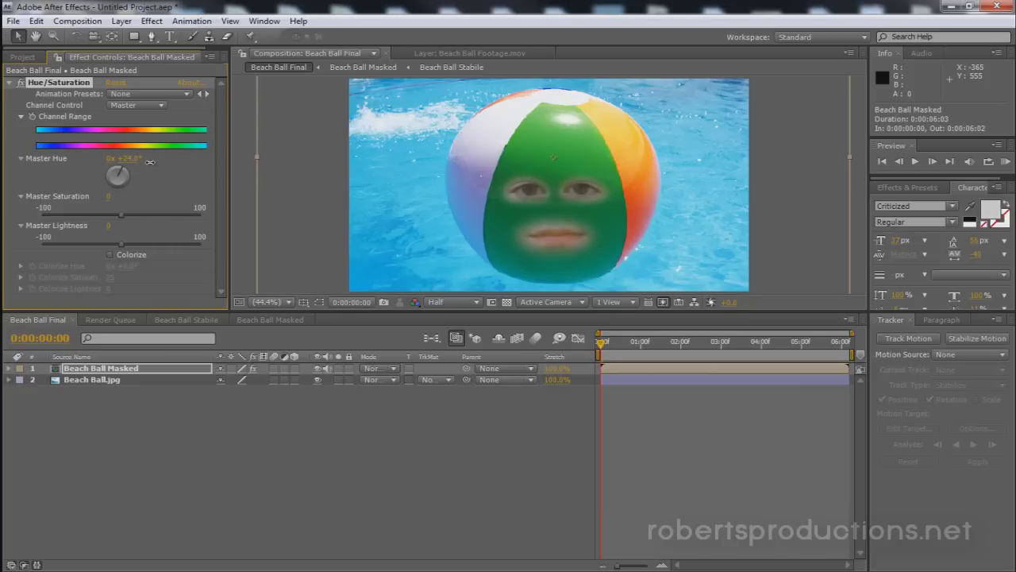
pyautogui.moveTo(149, 162); pyautogui.dragTo(168, 159)
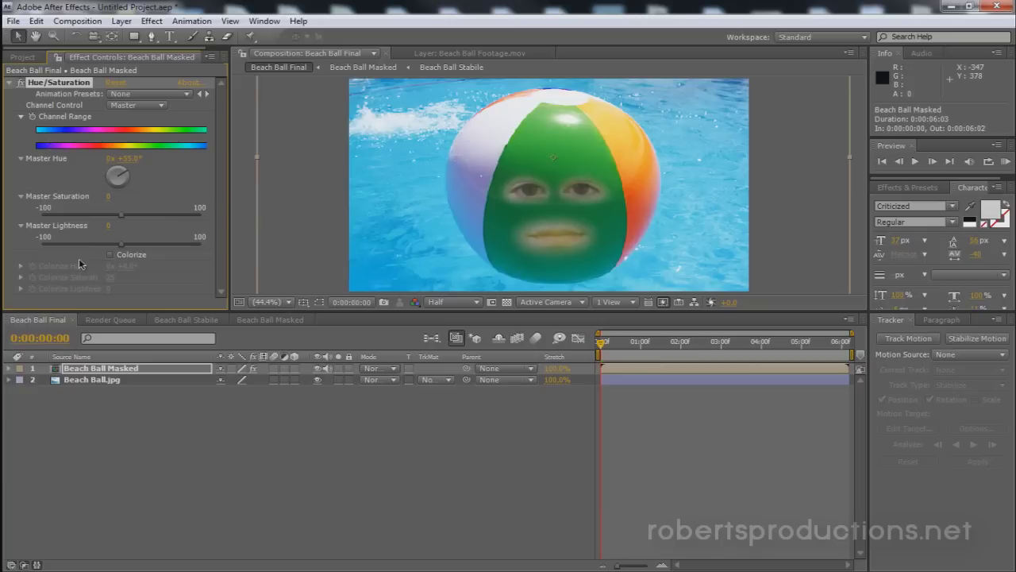
# Enable Colorize and set colorize hue +106°, saturation 24, lightness -25
pyautogui.click(110, 255)
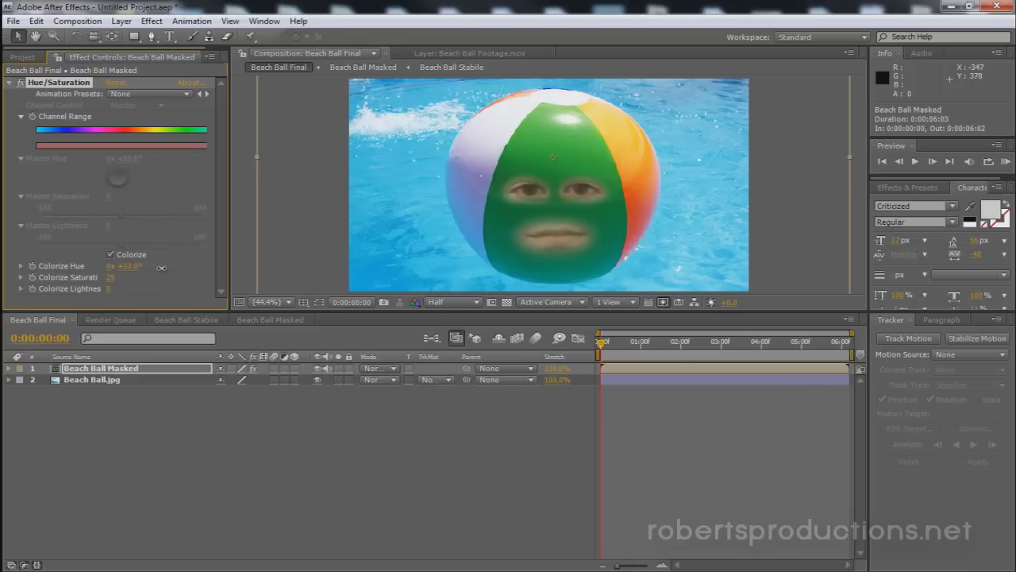
pyautogui.moveTo(161, 267); pyautogui.dragTo(218, 269)
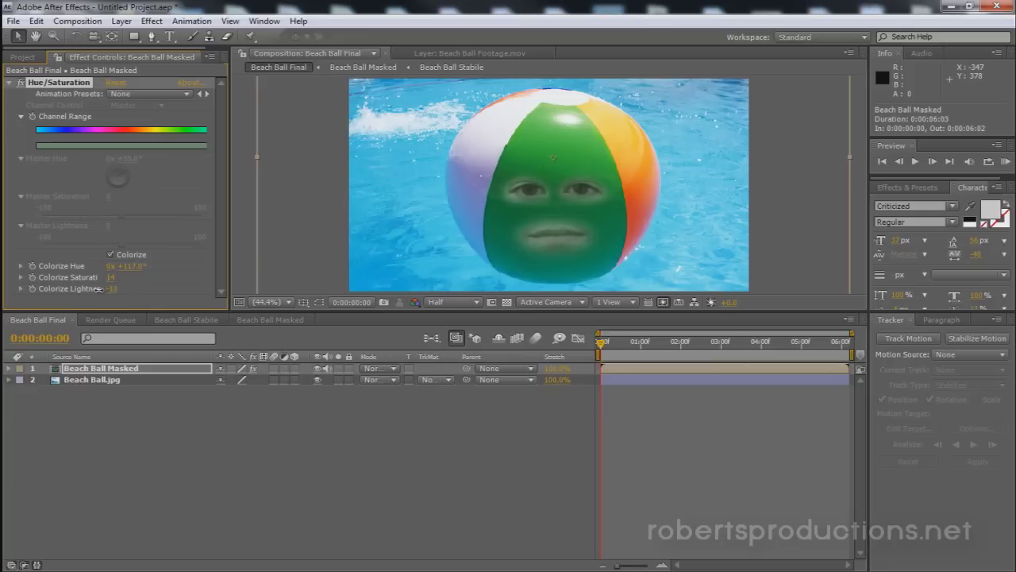
pyautogui.moveTo(119, 266)
pyautogui.mouseDown()
pyautogui.moveTo(140, 266)
pyautogui.moveTo(117, 268)
pyautogui.mouseUp()
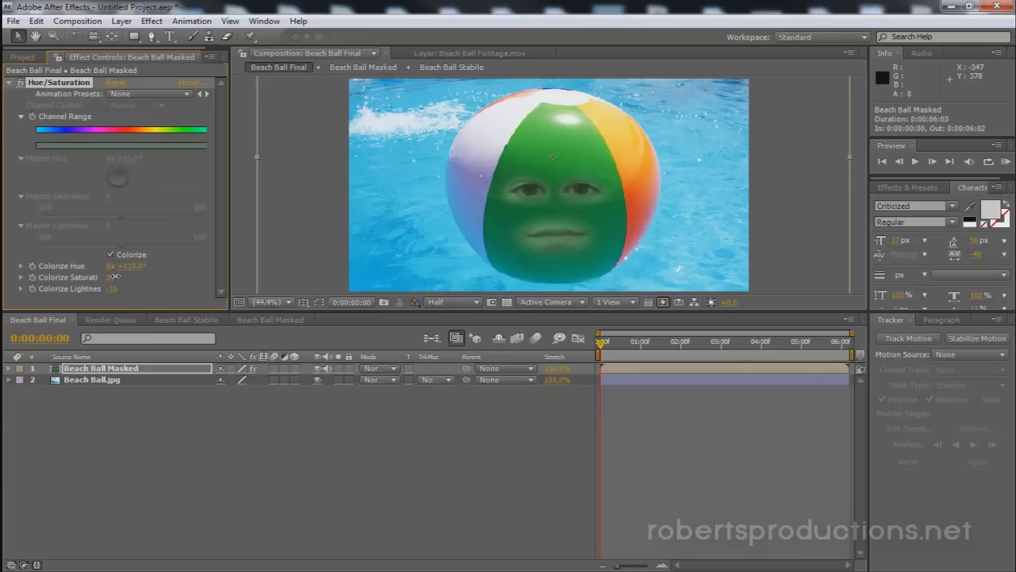
pyautogui.moveTo(114, 288); pyautogui.dragTo(110, 291)
pyautogui.moveTo(115, 289)
pyautogui.mouseDown()
pyautogui.moveTo(107, 289)
pyautogui.moveTo(115, 288)
pyautogui.mouseUp()
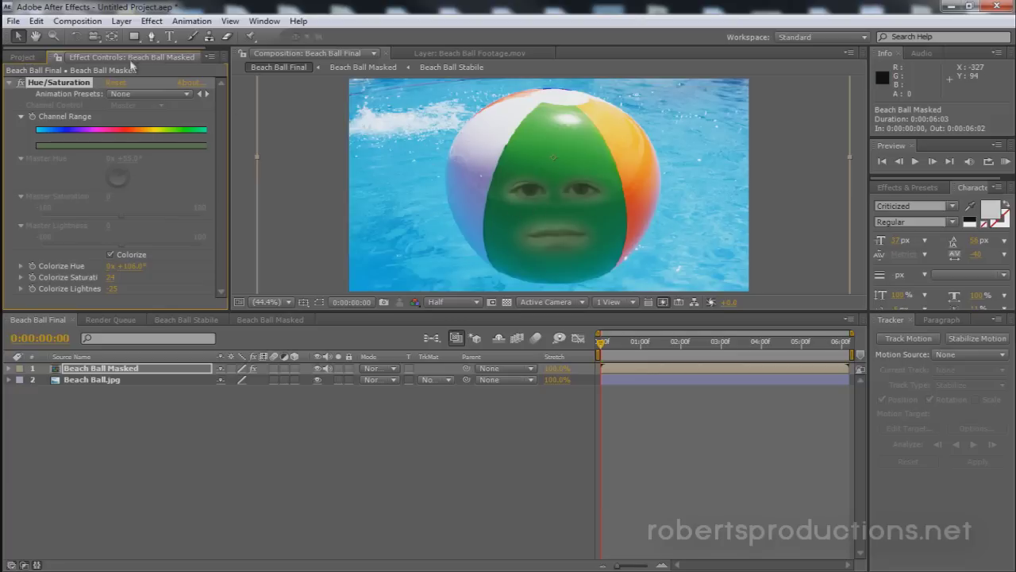
pyautogui.click(151, 22)
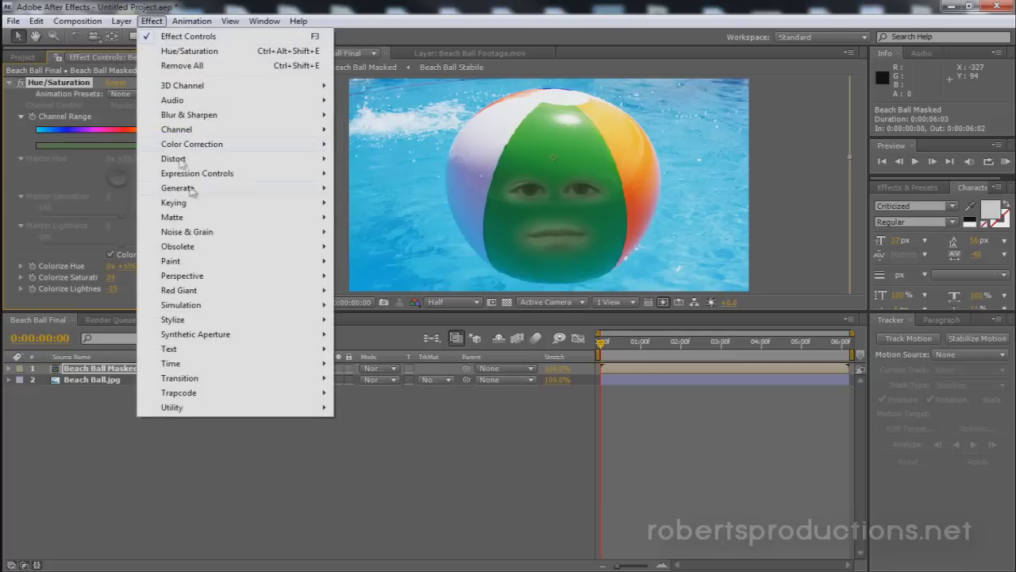
pyautogui.moveTo(325, 145)
pyautogui.click(21, 58)
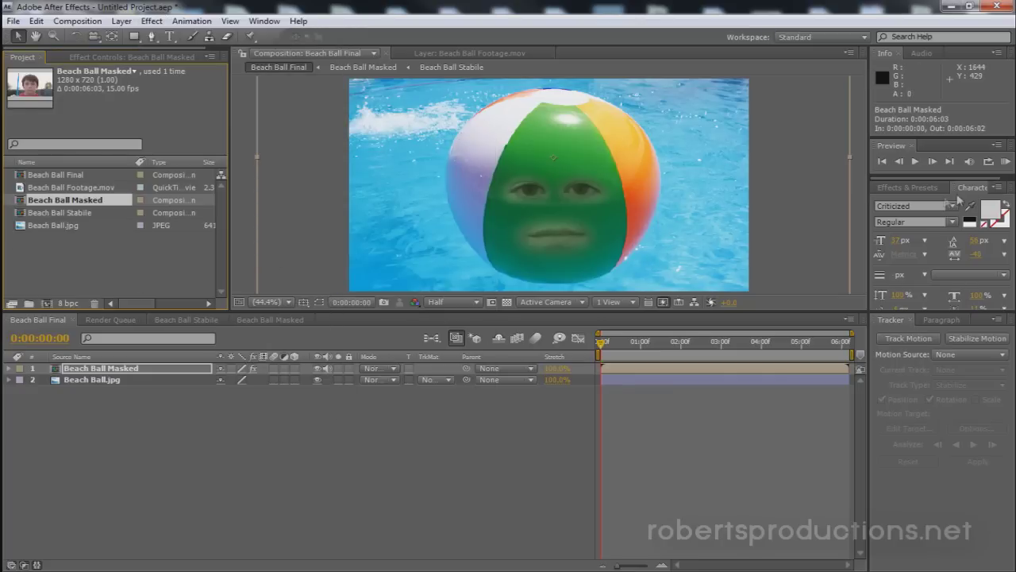
# Render a RAM preview of the Beach Ball Final composite
pyautogui.click(1003, 162)
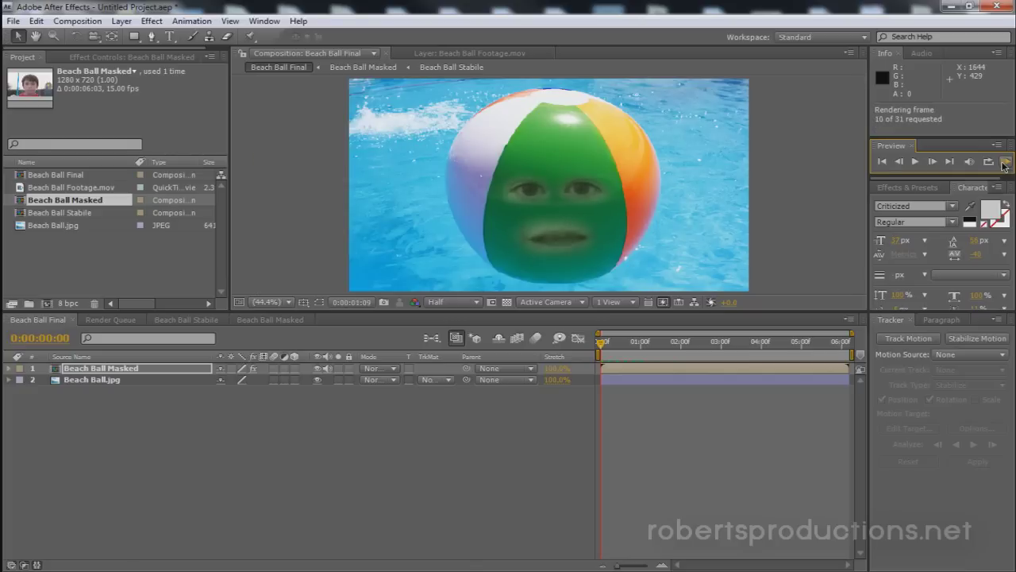